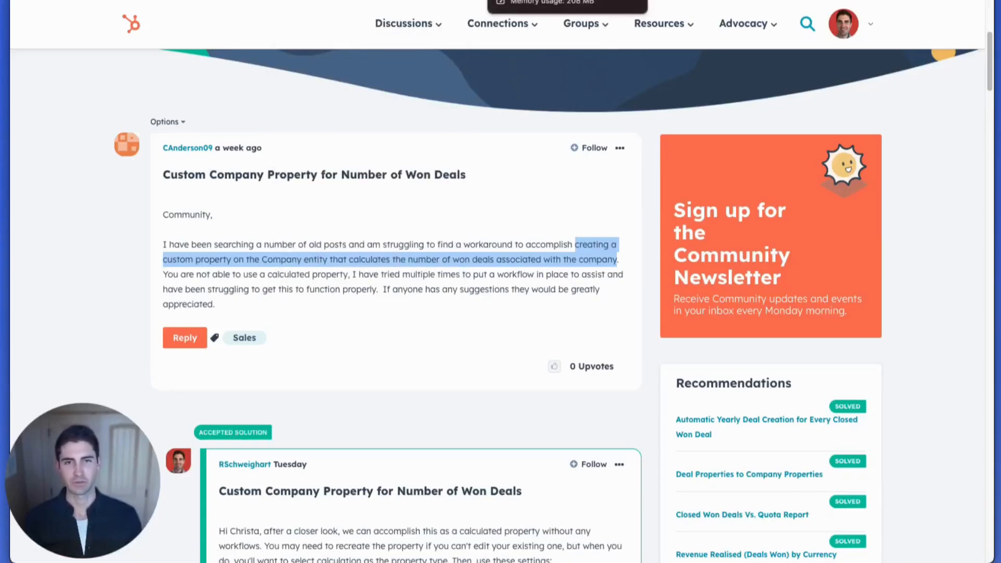
left_click(503, 0)
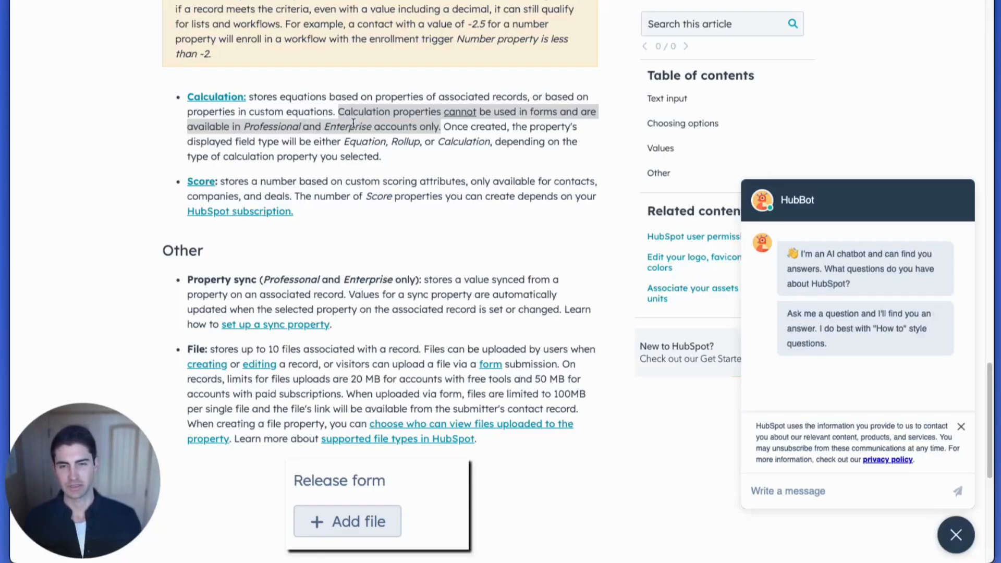
left_click_drag(390, 143, 422, 142)
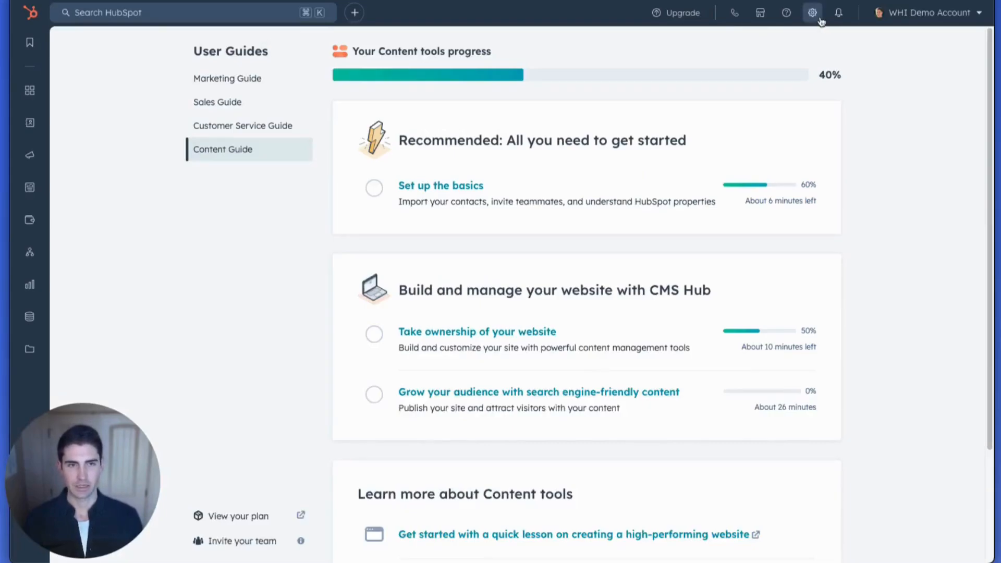
- Open the account's property settings and show the Company properties
left_click(820, 20)
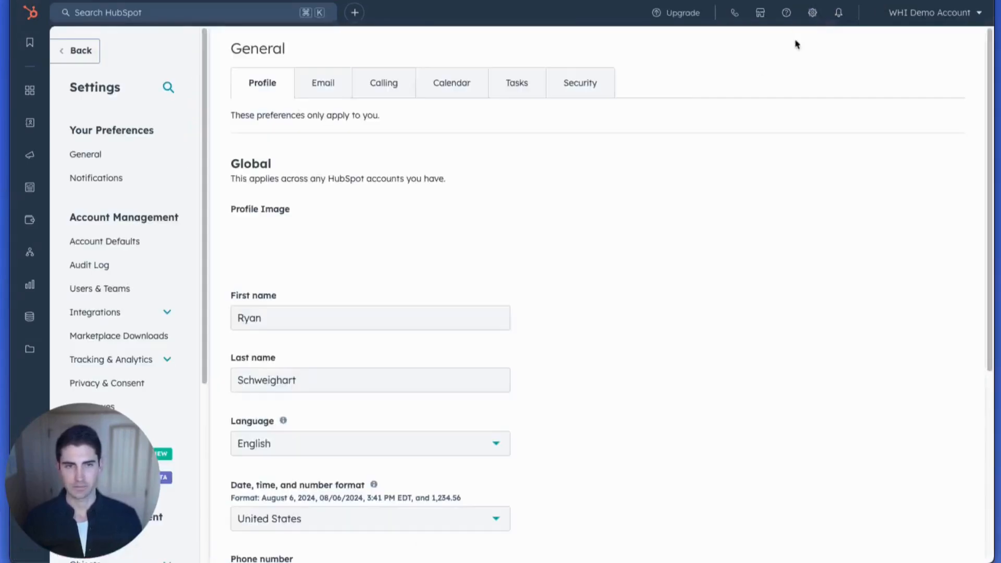
scroll(134, 250, "down", 5)
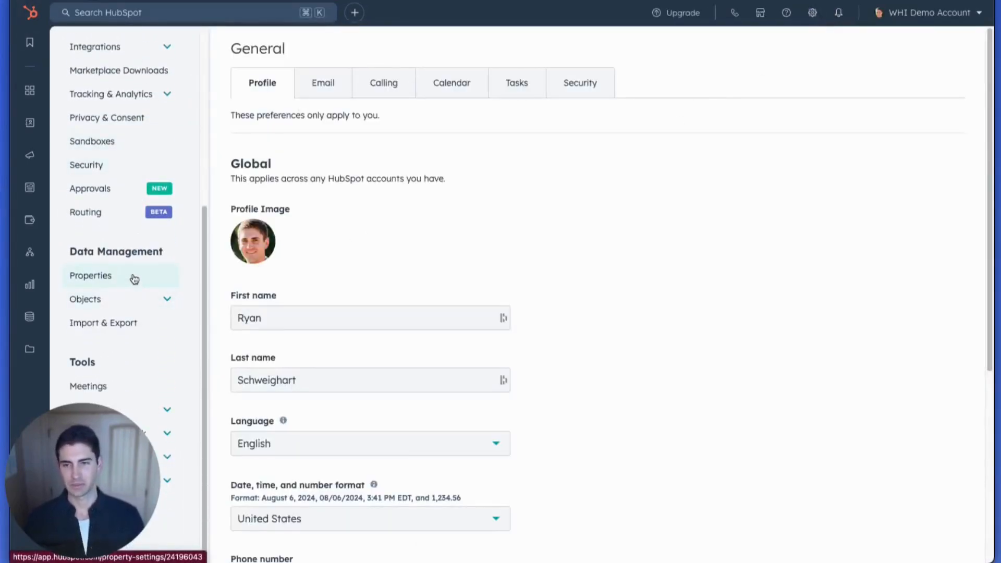
left_click(134, 278)
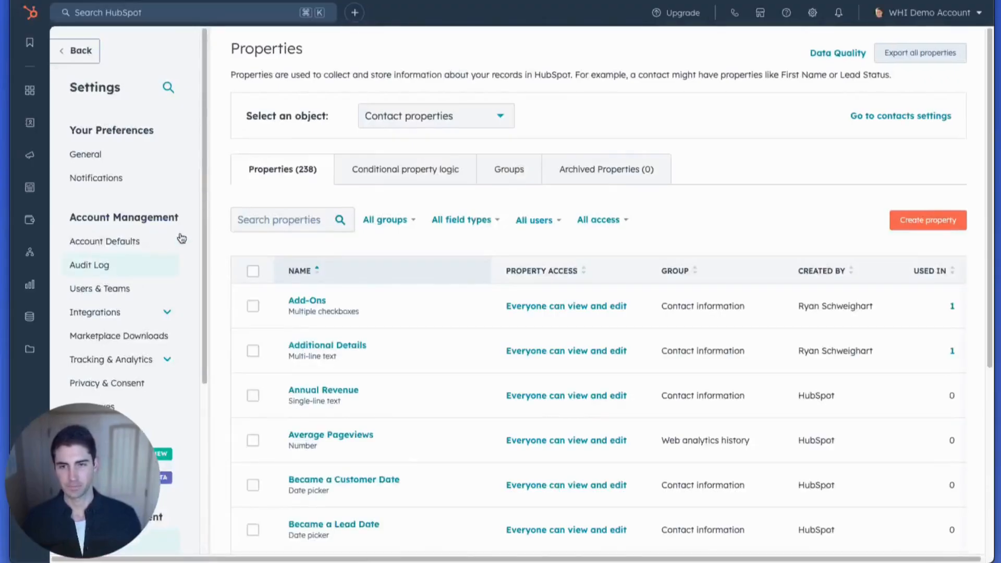
left_click(419, 124)
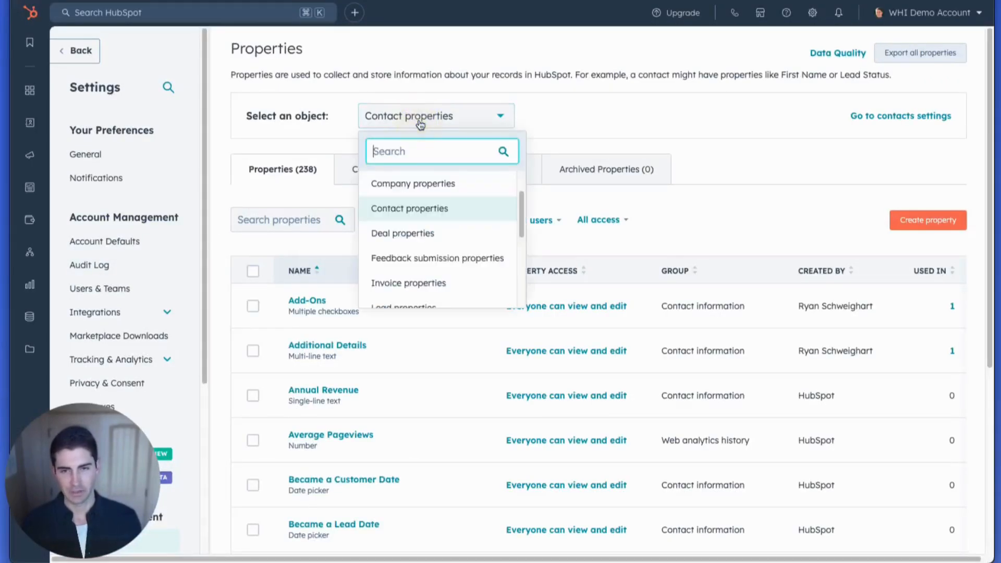
left_click(423, 184)
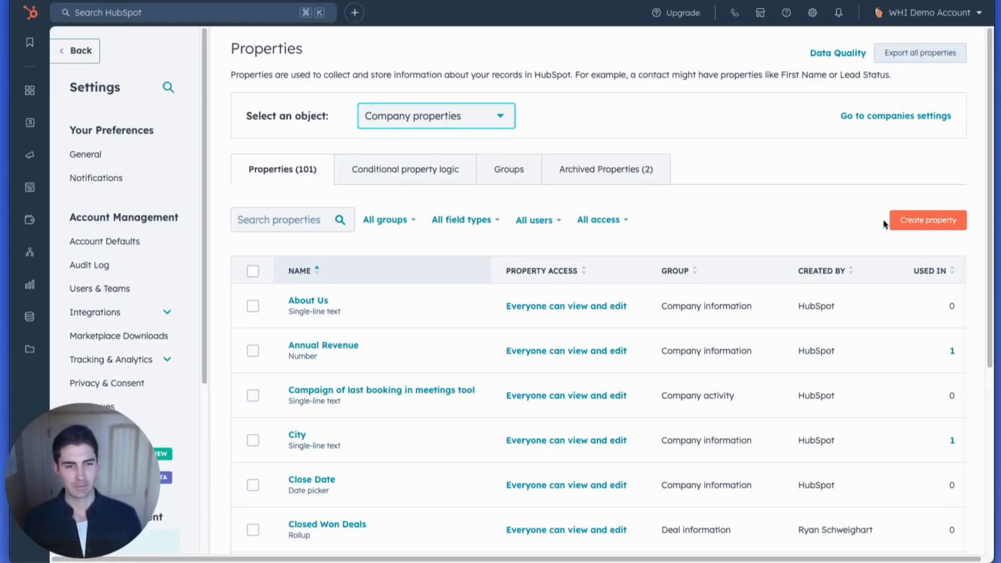
- Start a new company property and assign it to the Deal information group
left_click(921, 222)
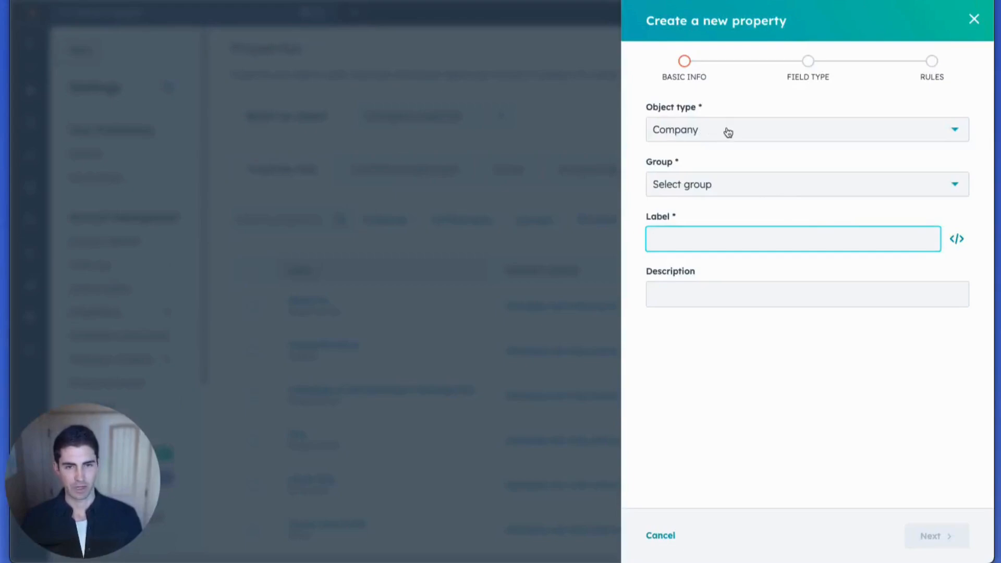
left_click(709, 182)
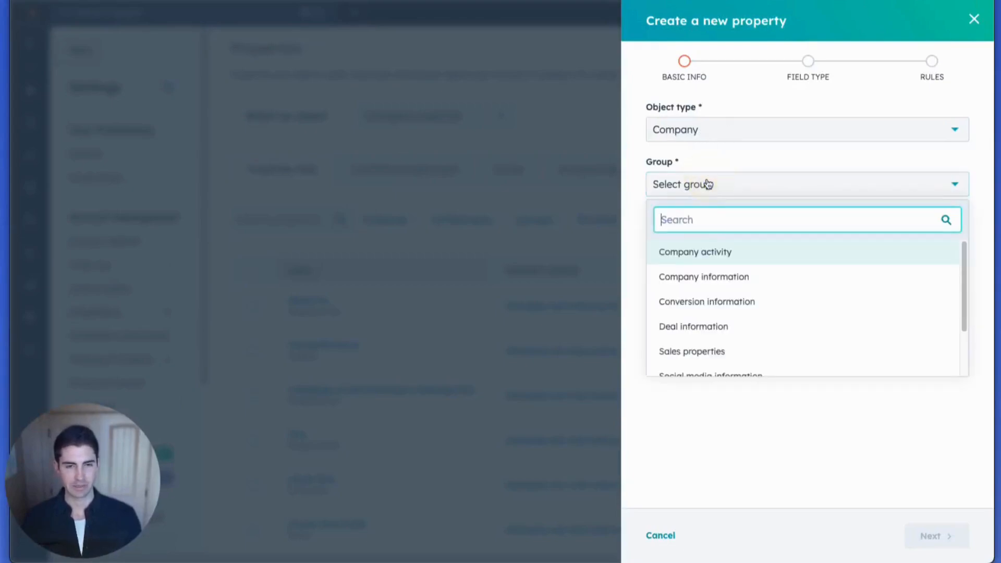
left_click(702, 328)
- Label the new property "Another Count of Closed Won Deals", leave the description empty and continue to the field type
left_click(698, 244)
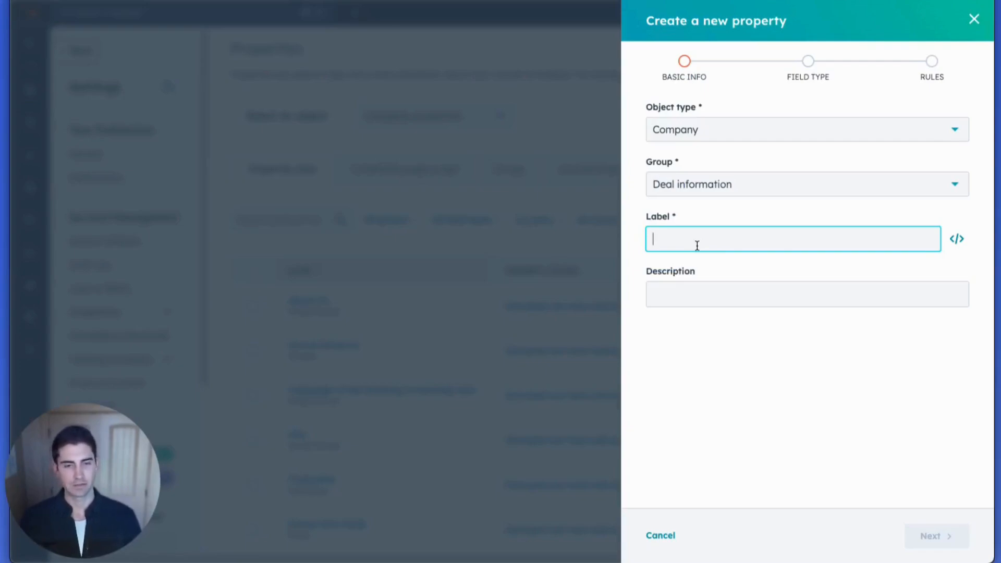
type("Anou")
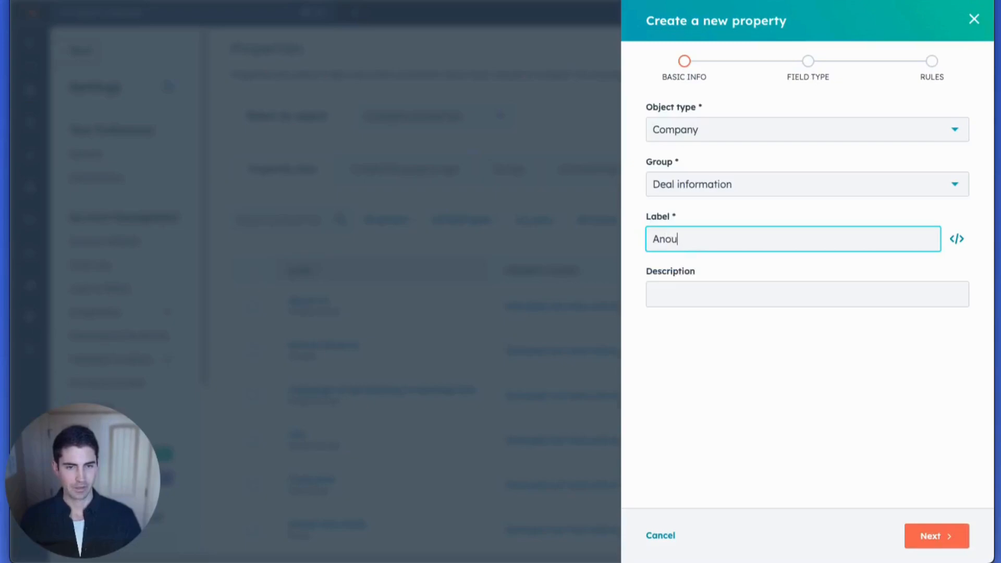
key("BackSpace")
type("ther")
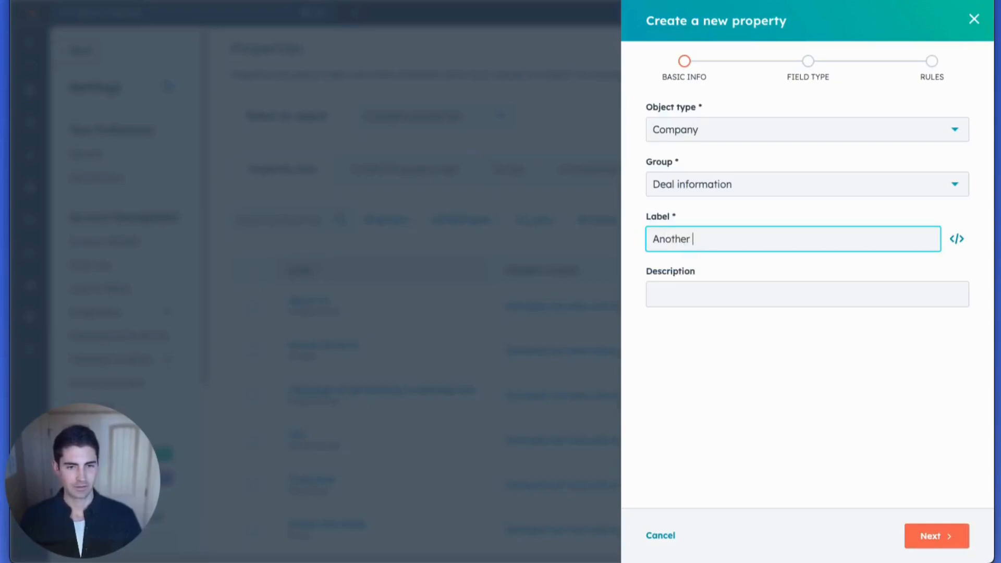
type(" Count of Col")
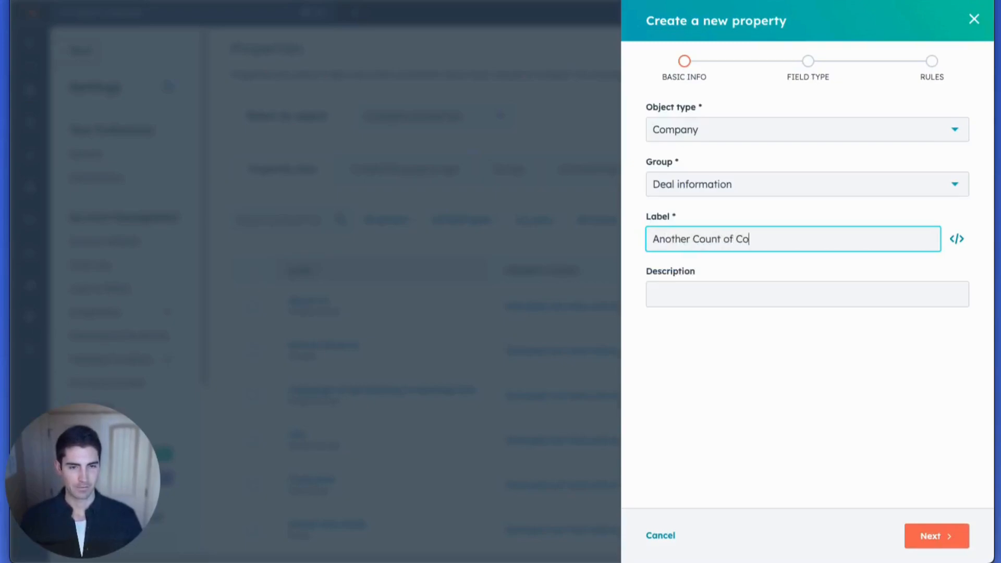
key("BackSpace")
key("BackSpace")
type("losed Wond")
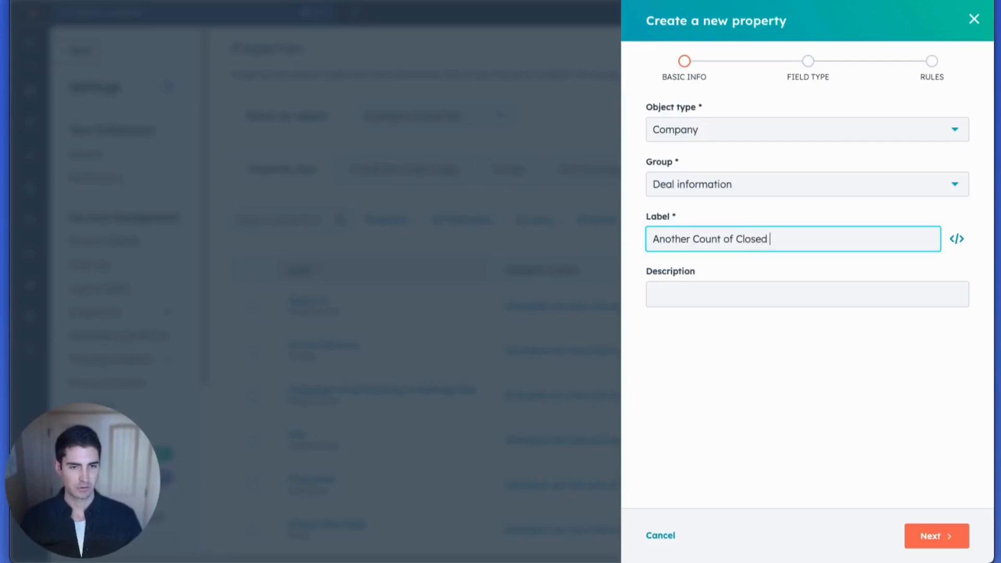
key("BackSpace")
key("BackSpace")
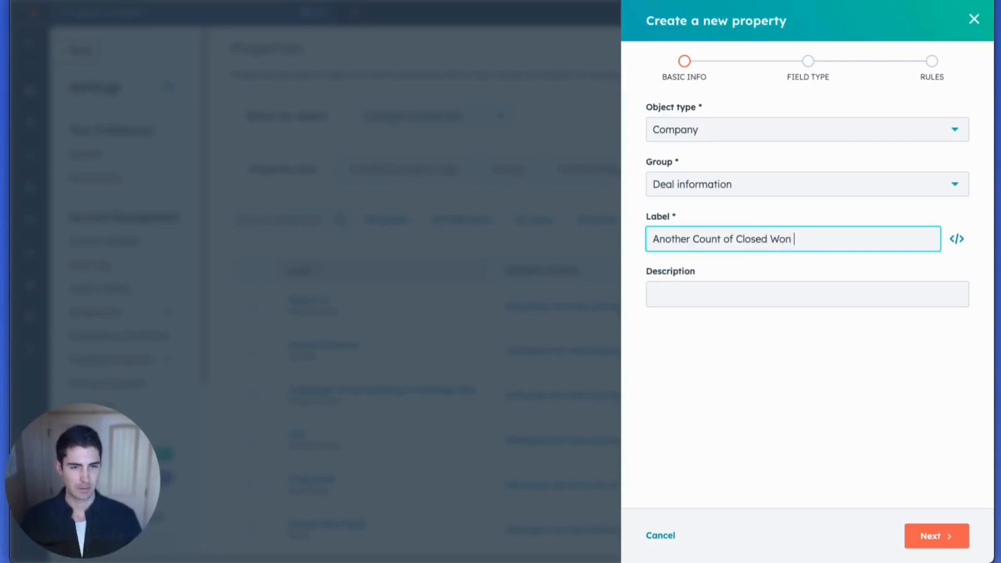
type("Deals")
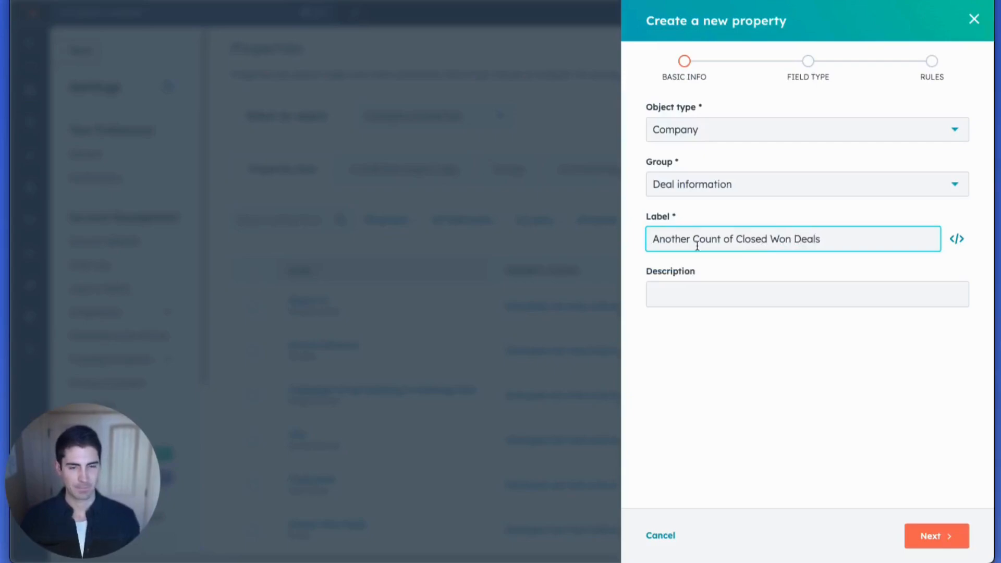
left_click(656, 291)
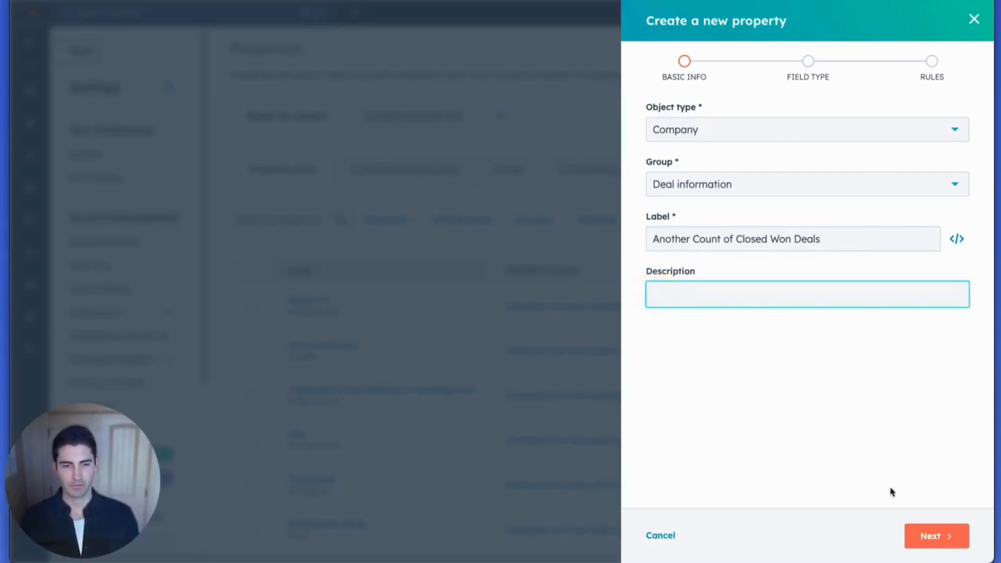
left_click(924, 532)
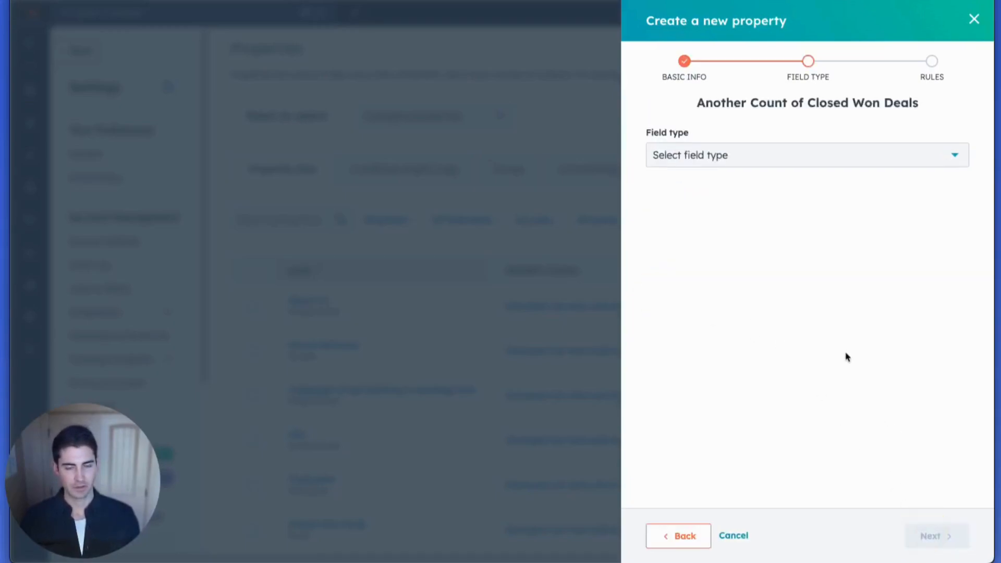
- Set the property's field type to Calculation and proceed to building the calculation
left_click(787, 152)
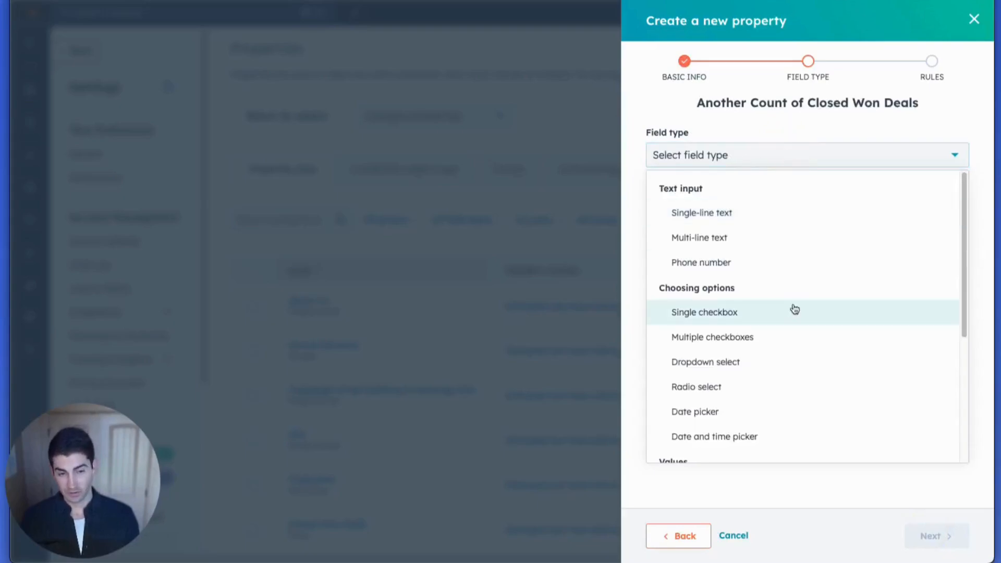
scroll(794, 310, "down", 2)
scroll(795, 310, "down", 1)
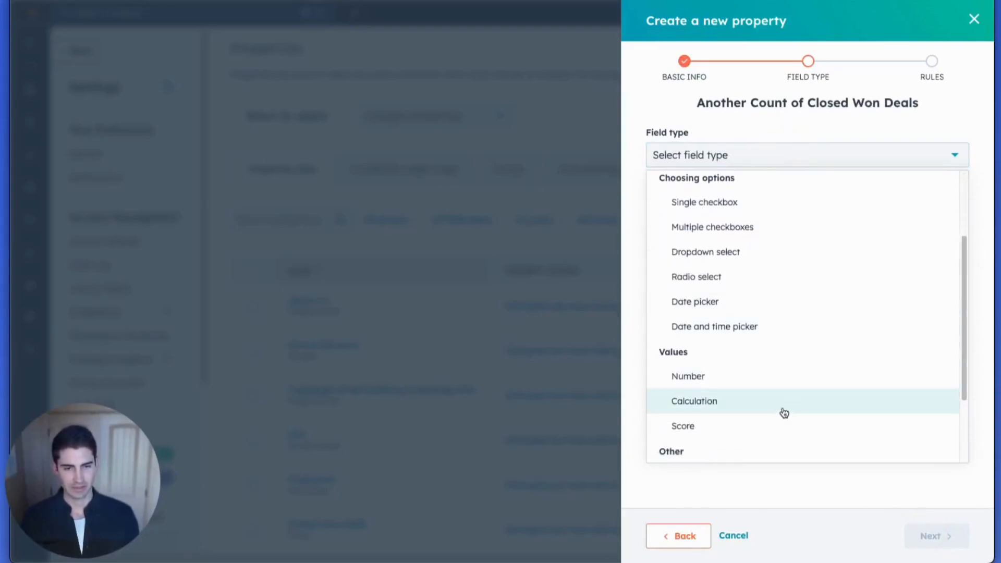
left_click(785, 412)
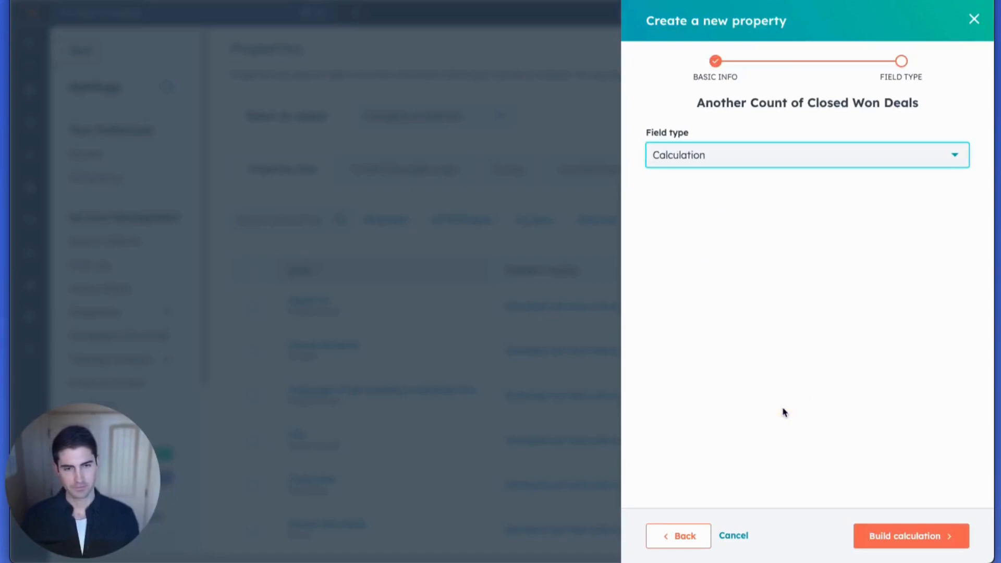
left_click(913, 538)
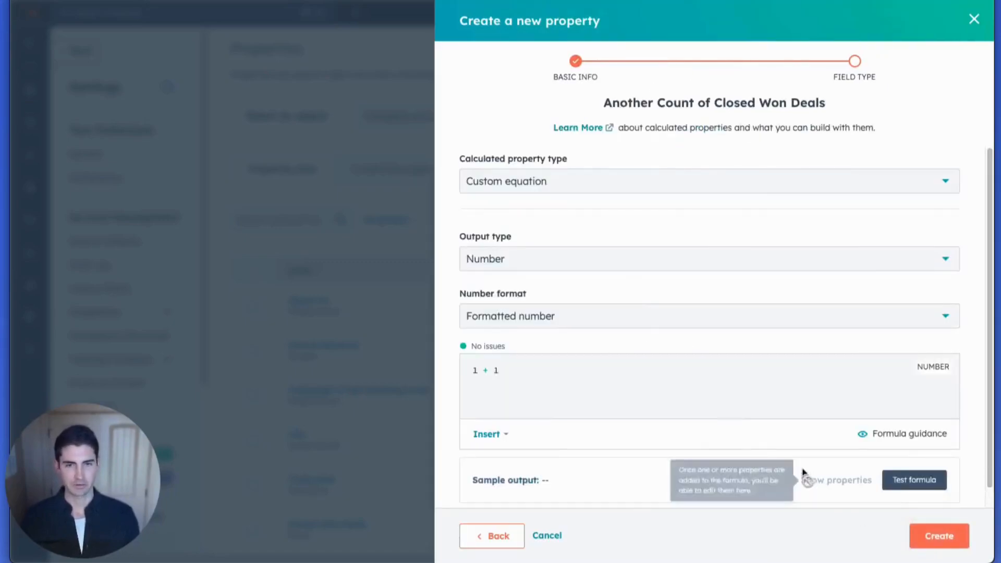
- Set the calculated property type to Count and keep the number format as Formatted number
left_click(615, 186)
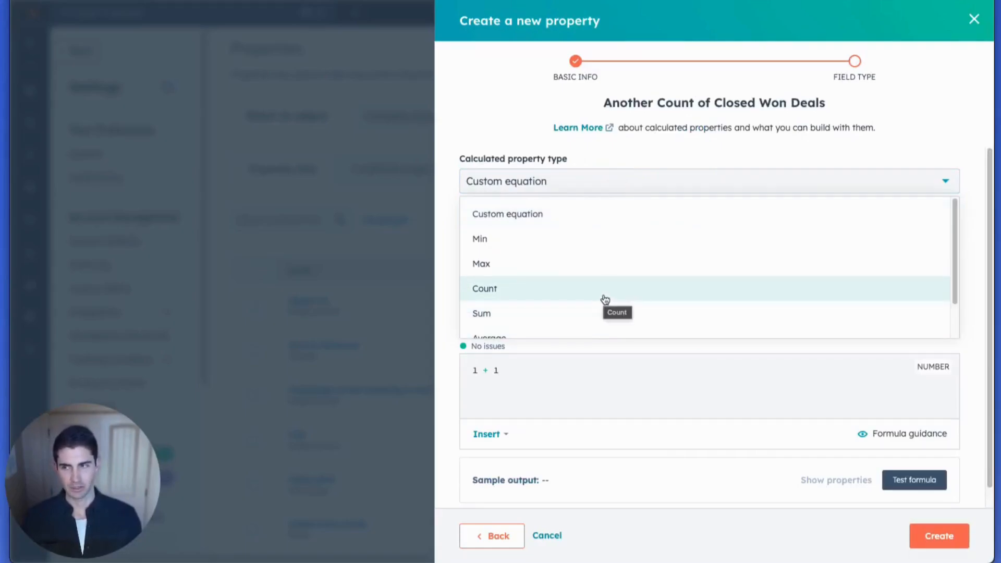
left_click(605, 299)
left_click(521, 254)
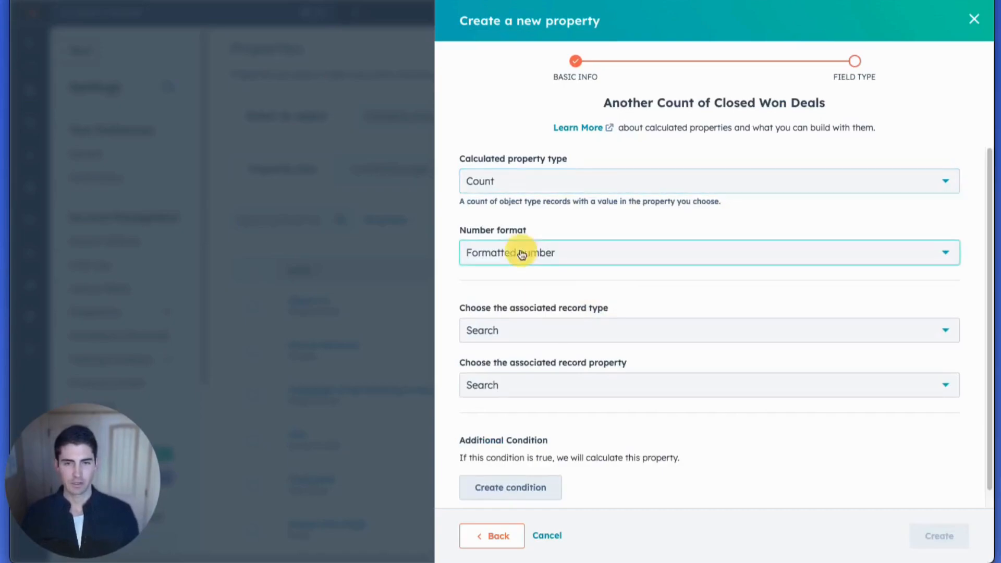
scroll(548, 333, "down", 3)
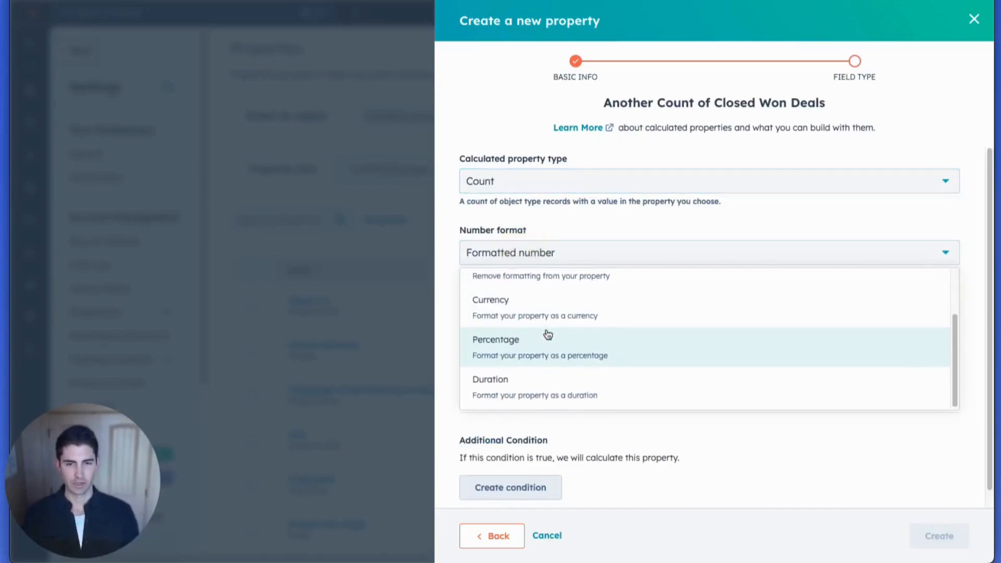
scroll(547, 334, "up", 3)
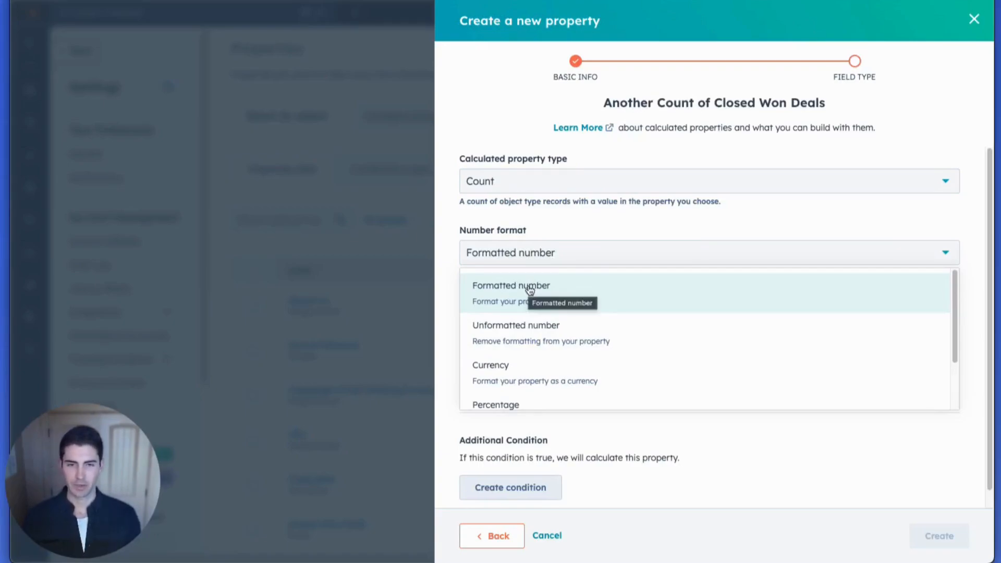
left_click(539, 230)
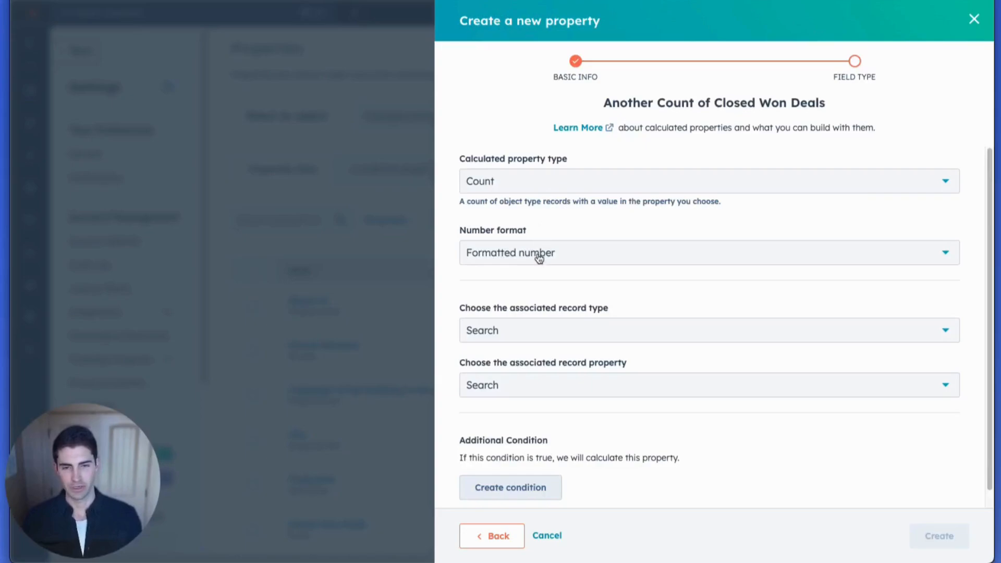
- Set the calculation's associated record type to Deal
scroll(538, 257, "down", 1)
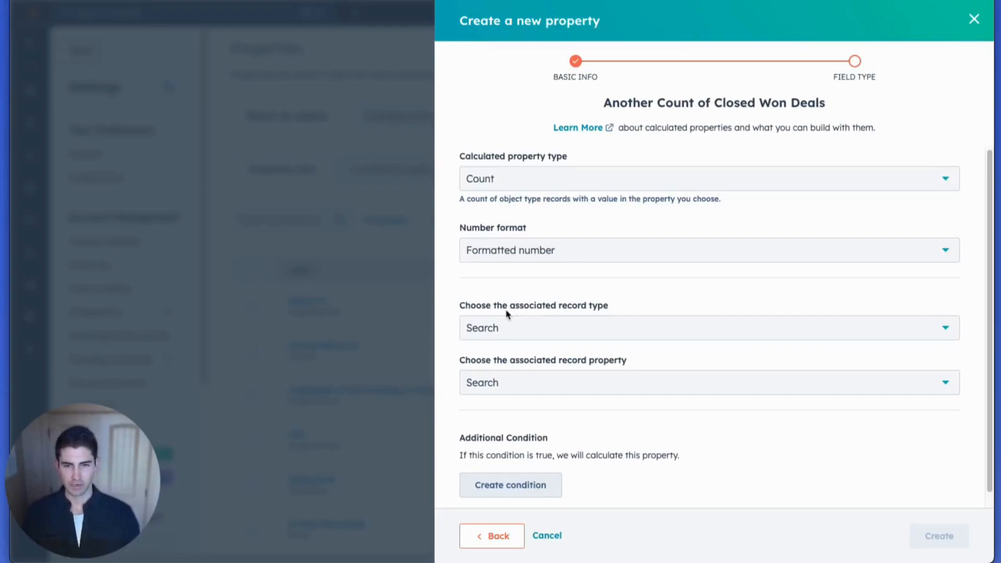
left_click(509, 326)
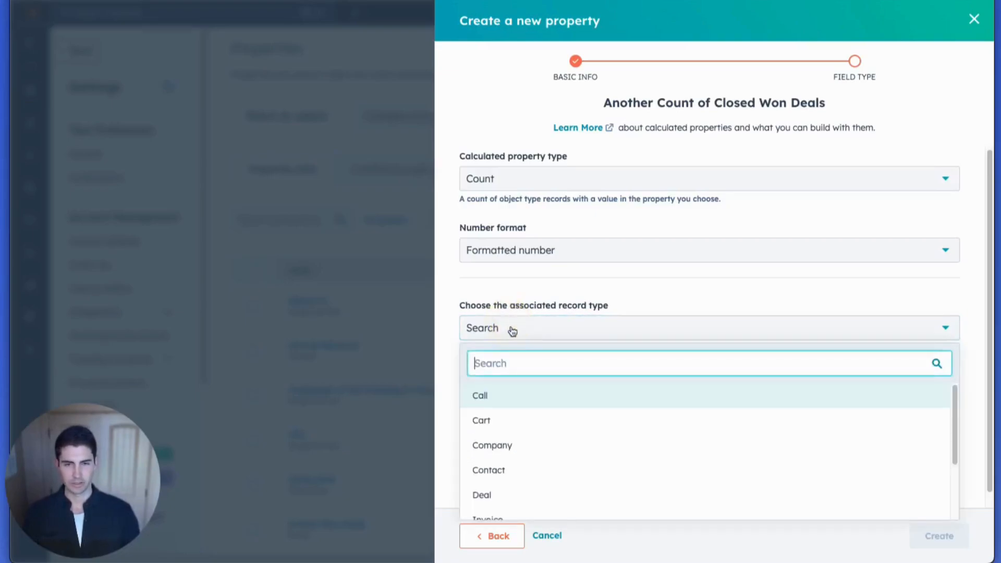
left_click(512, 495)
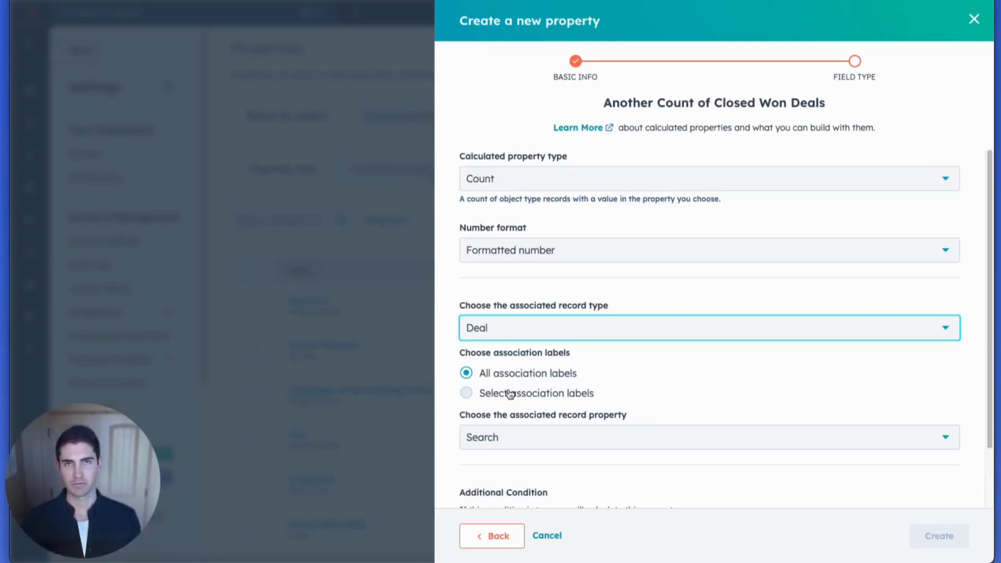
- Keep all association labels and choose Is Closed Won as the associated record property
scroll(511, 394, "down", 1)
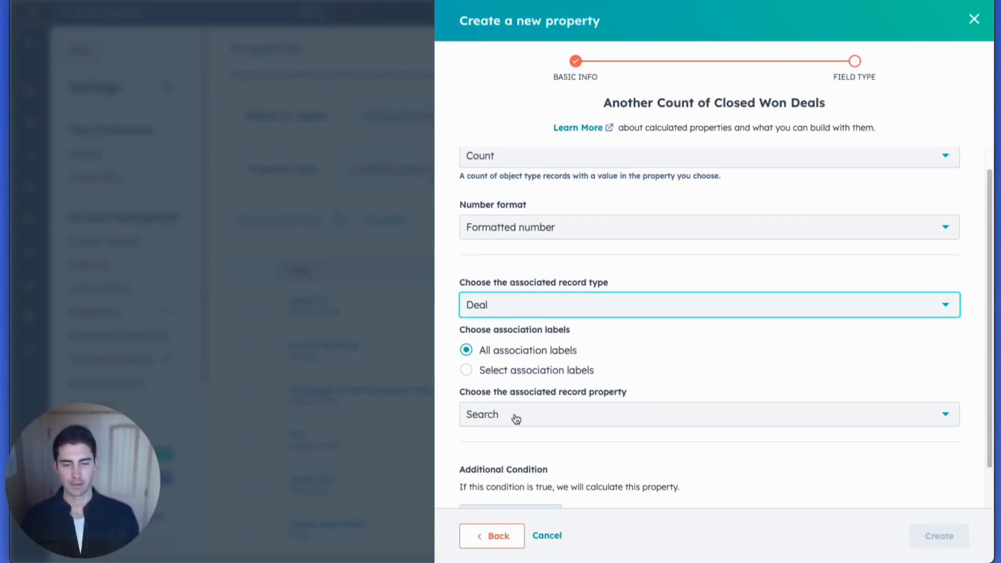
left_click(516, 419)
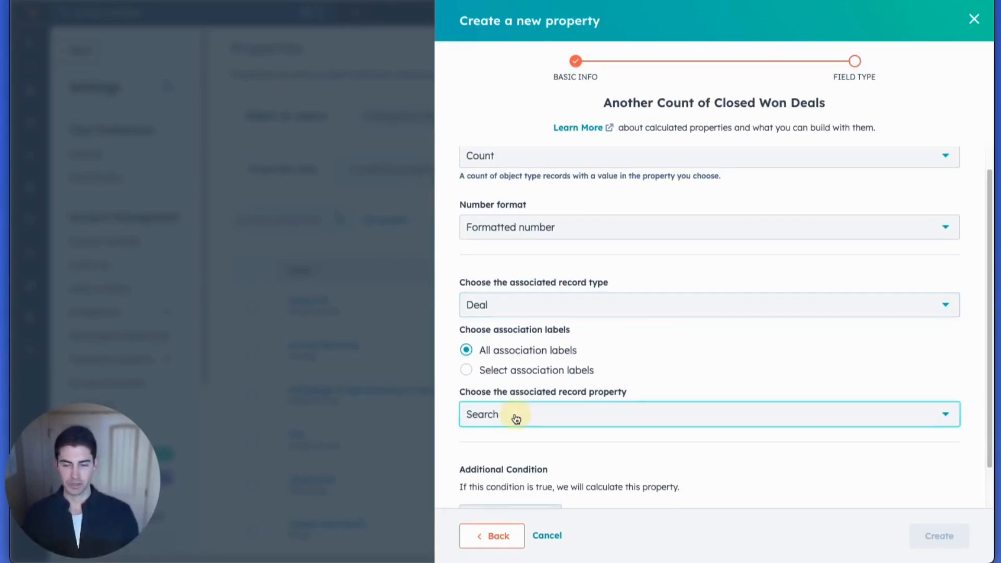
type("cl")
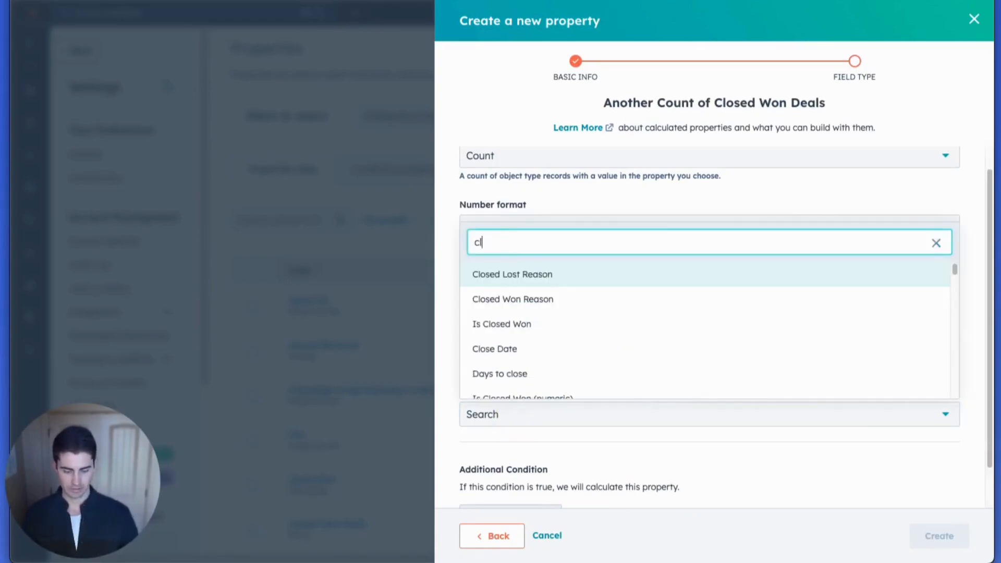
type("osed")
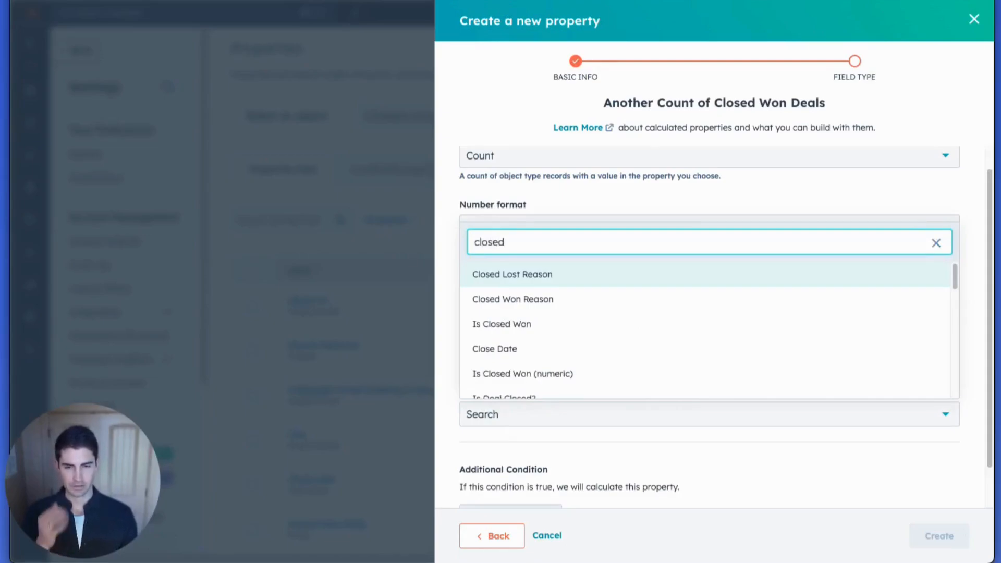
left_click(496, 324)
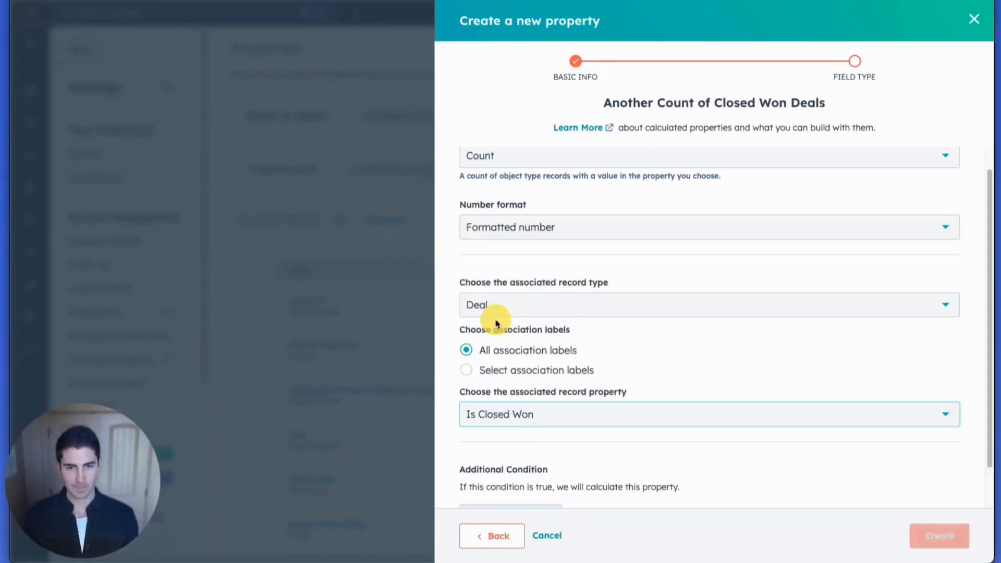
- Add the condition that Is Closed Won (numeric) == 1 to the calculation and create the property
scroll(504, 331, "down", 1)
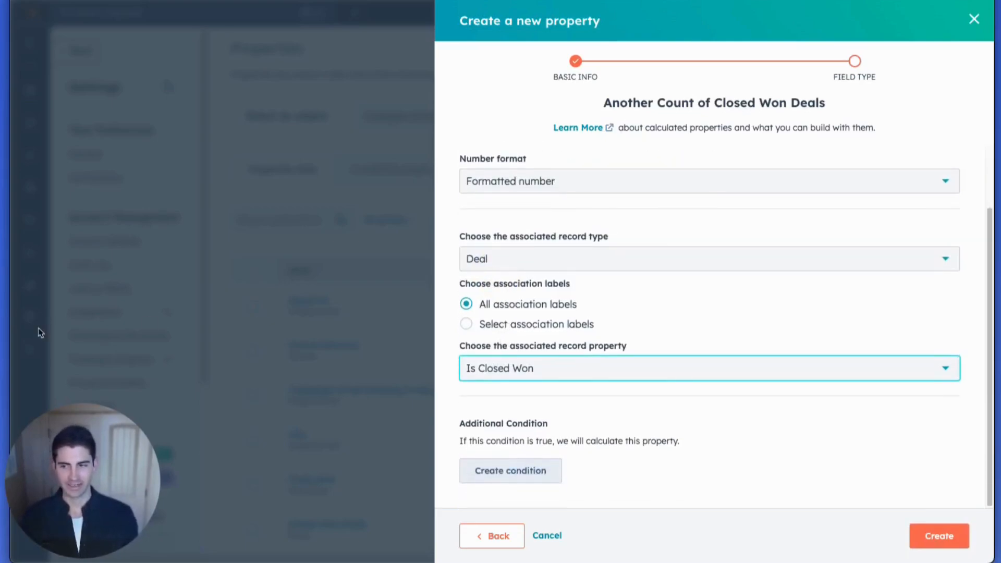
left_click(513, 469)
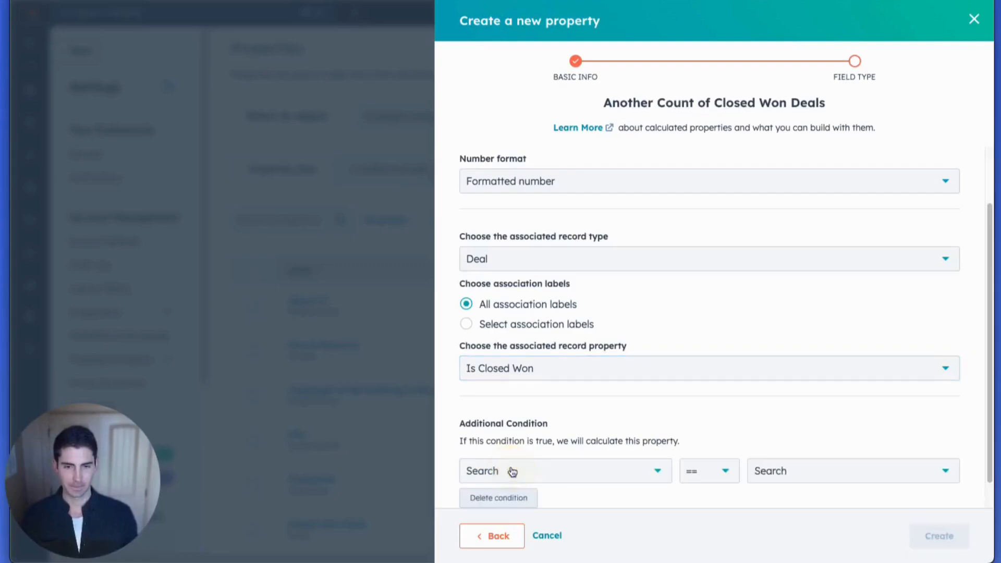
left_click(510, 472)
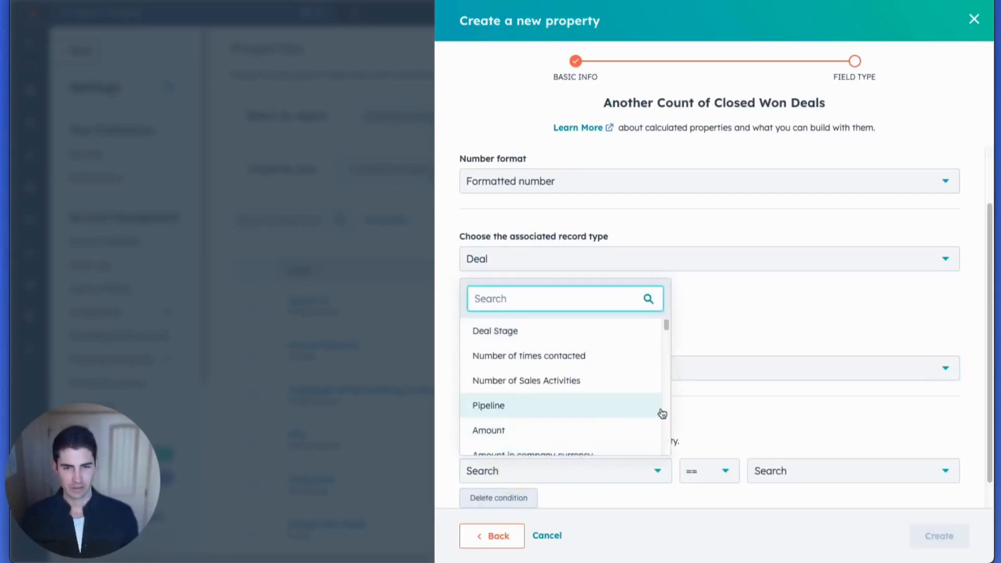
type("close")
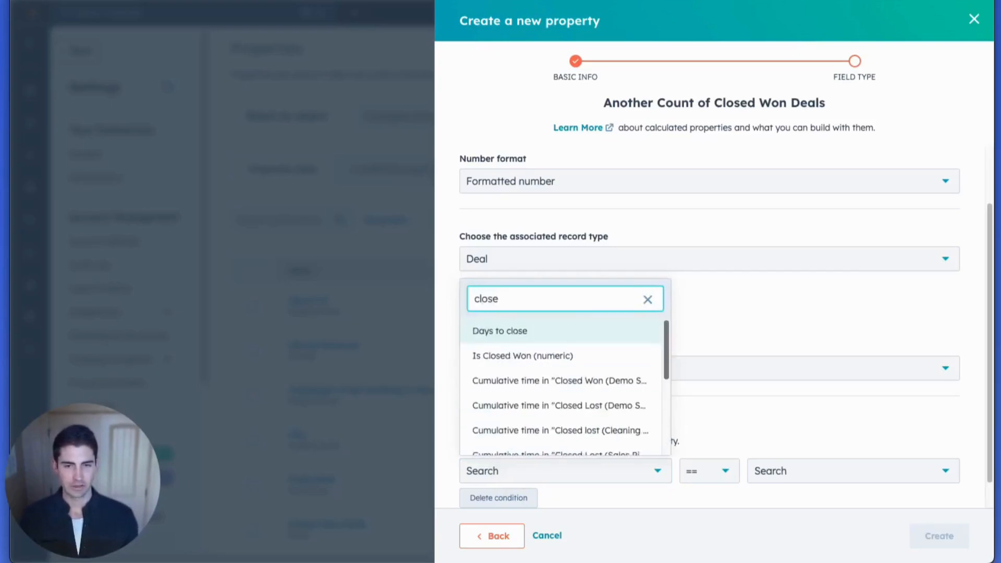
left_click(561, 360)
left_click(782, 478)
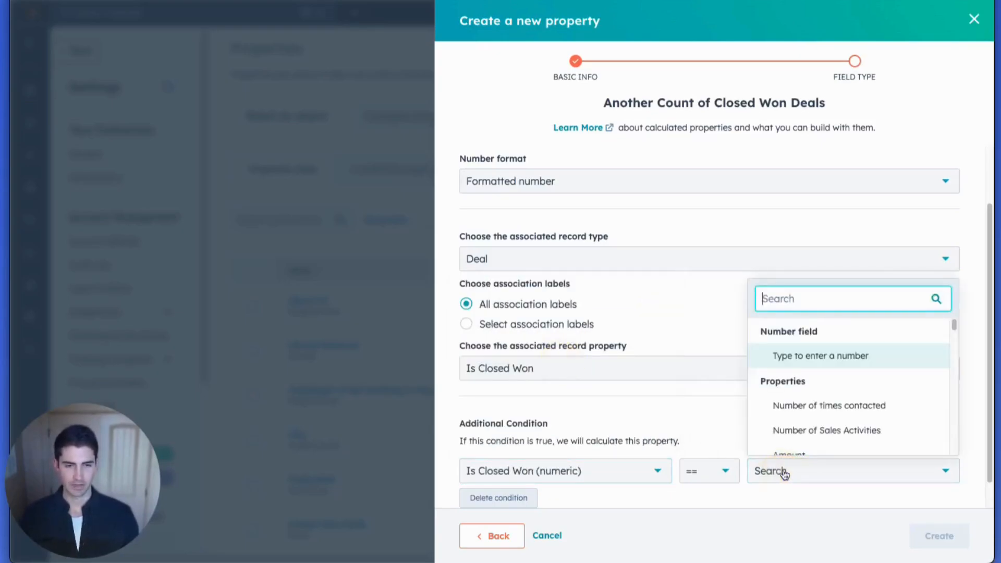
type("1")
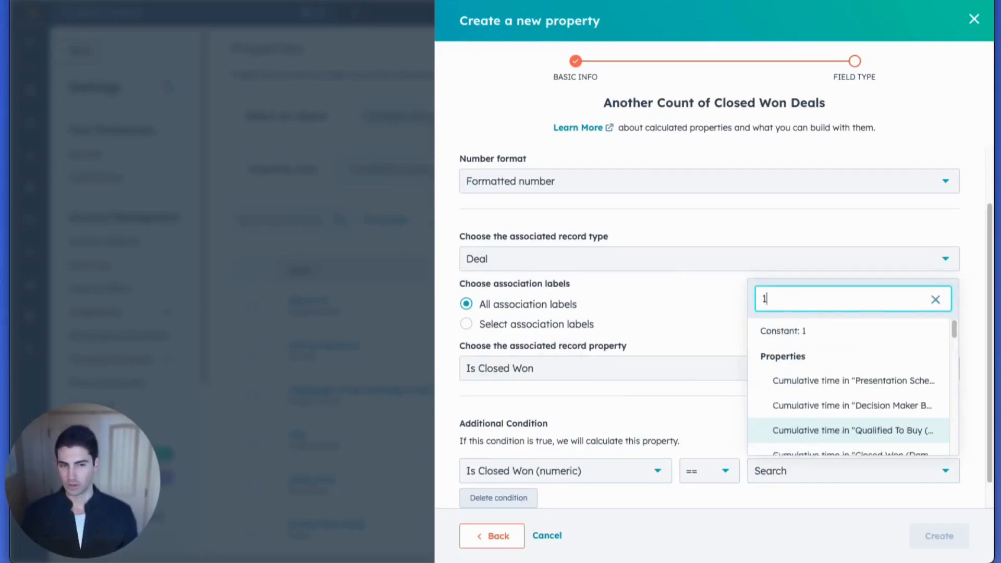
left_click(846, 334)
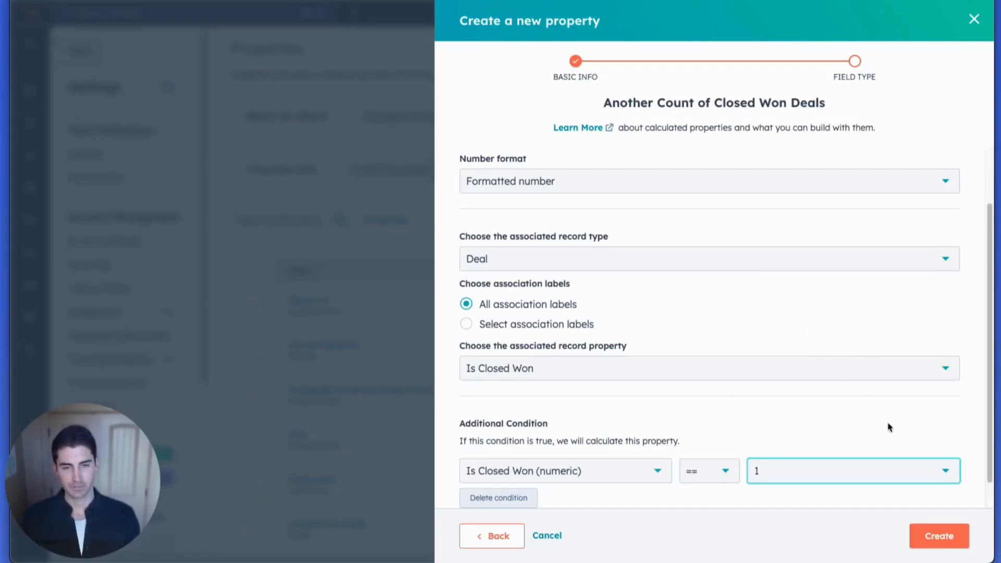
left_click(937, 539)
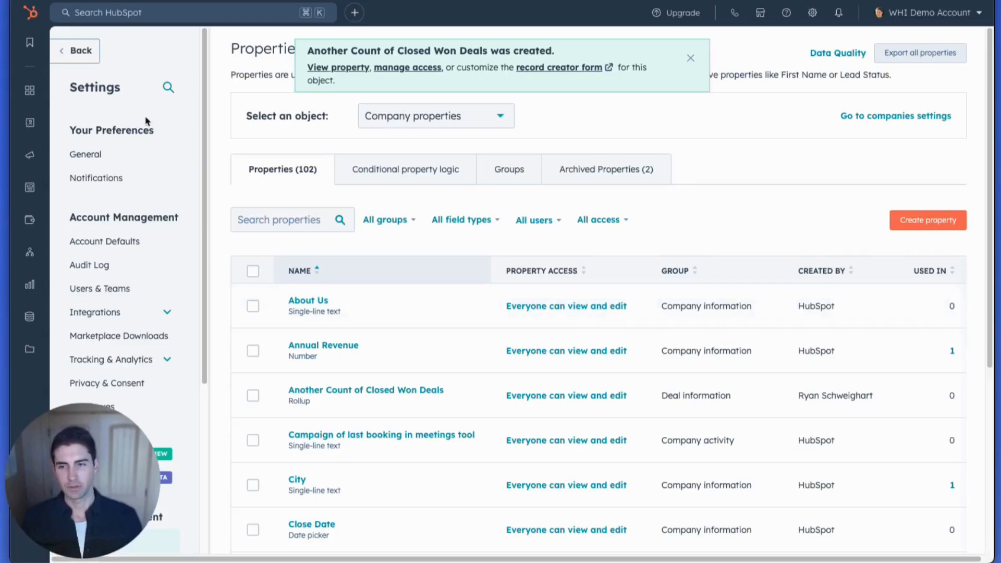
- Open the CRM's Companies list and bring the Closed Won Deals column into view
mouse_move(34, 136)
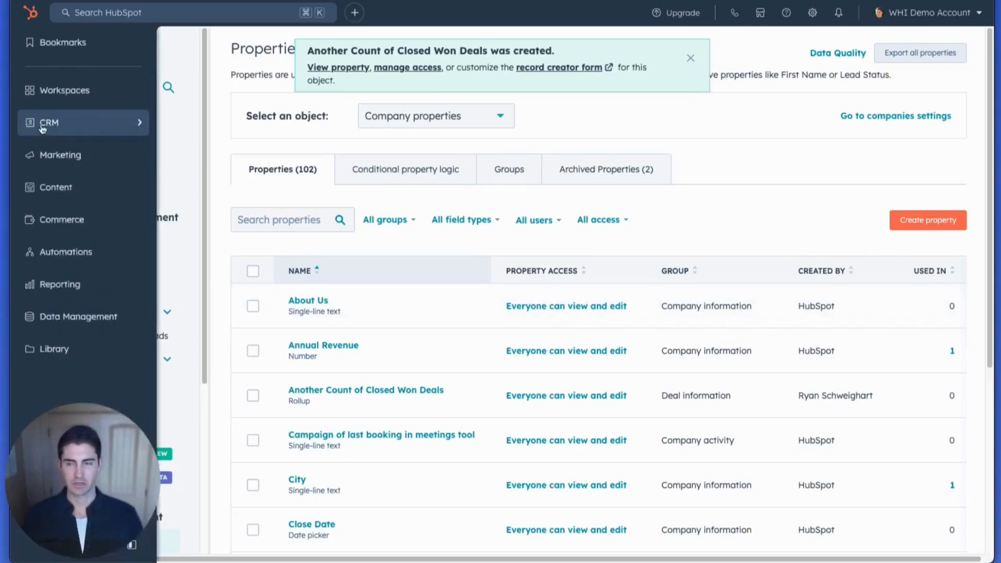
left_click(43, 126)
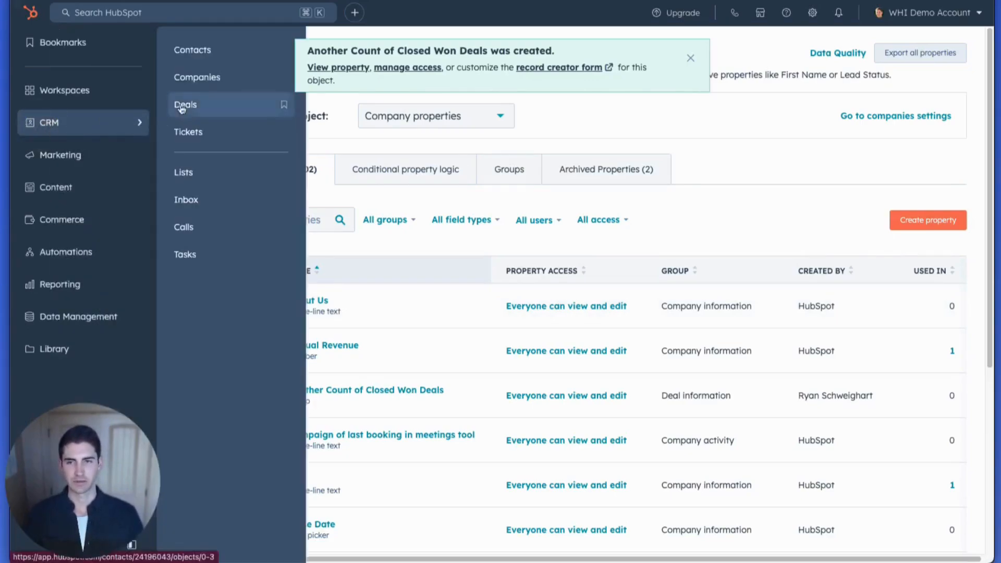
left_click(197, 83)
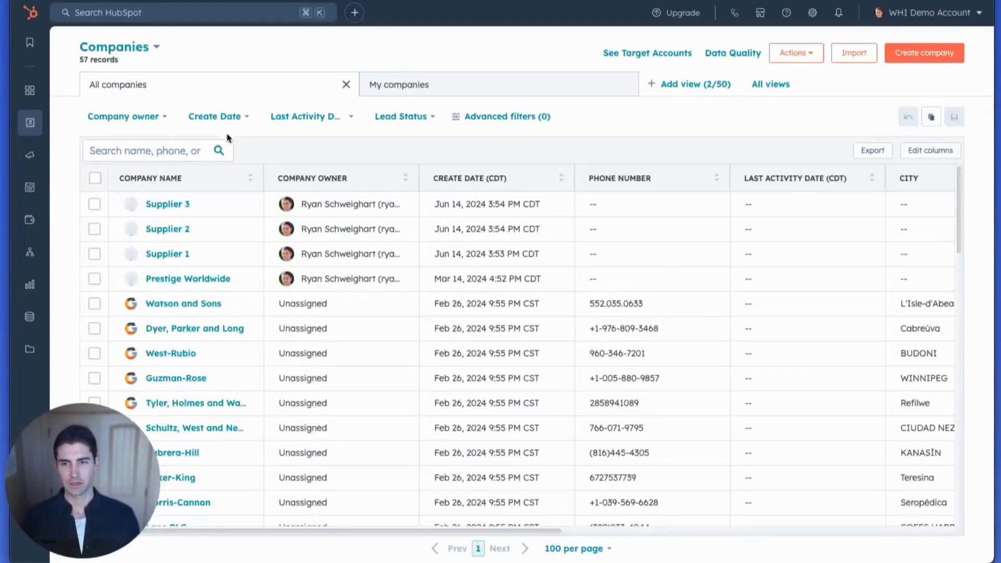
scroll(405, 351, "down", 4)
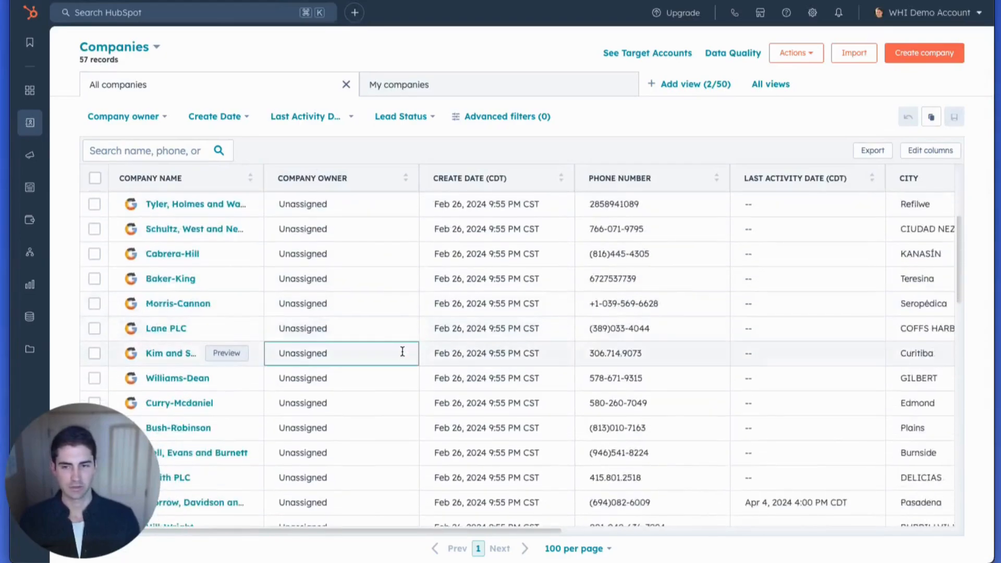
scroll(402, 352, "down", 1)
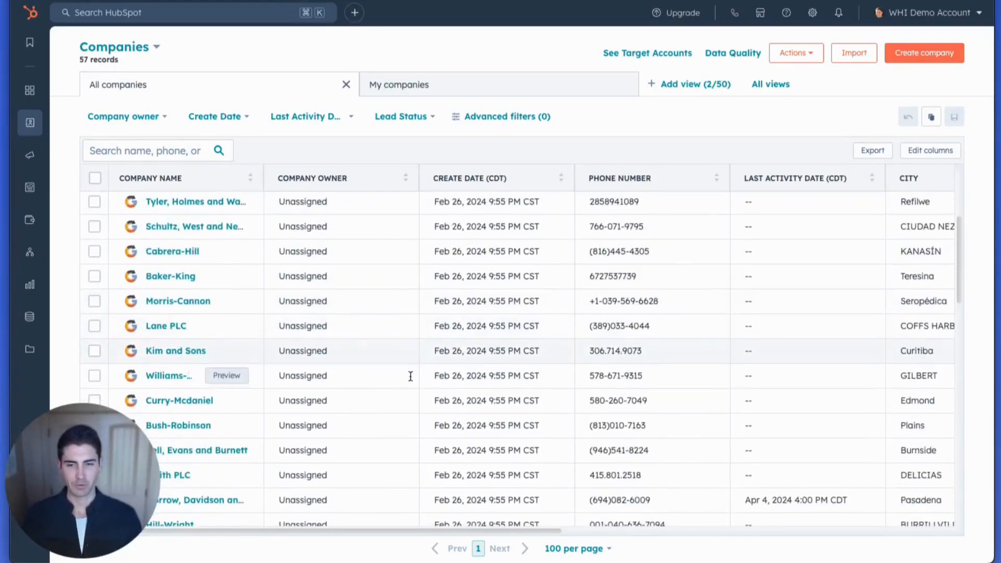
left_click_drag(416, 533, 840, 553)
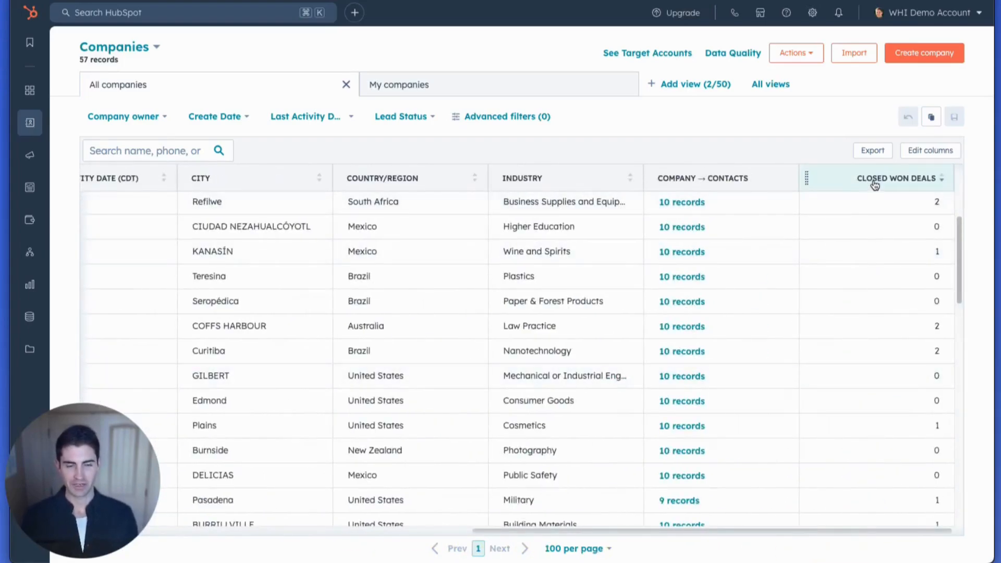
left_click(911, 152)
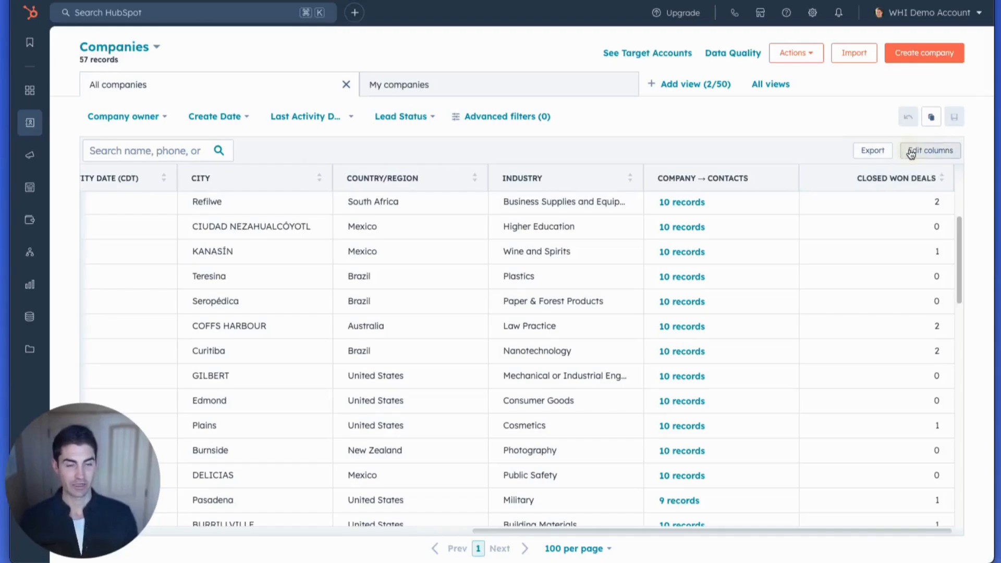
scroll(401, 259, "down", 10)
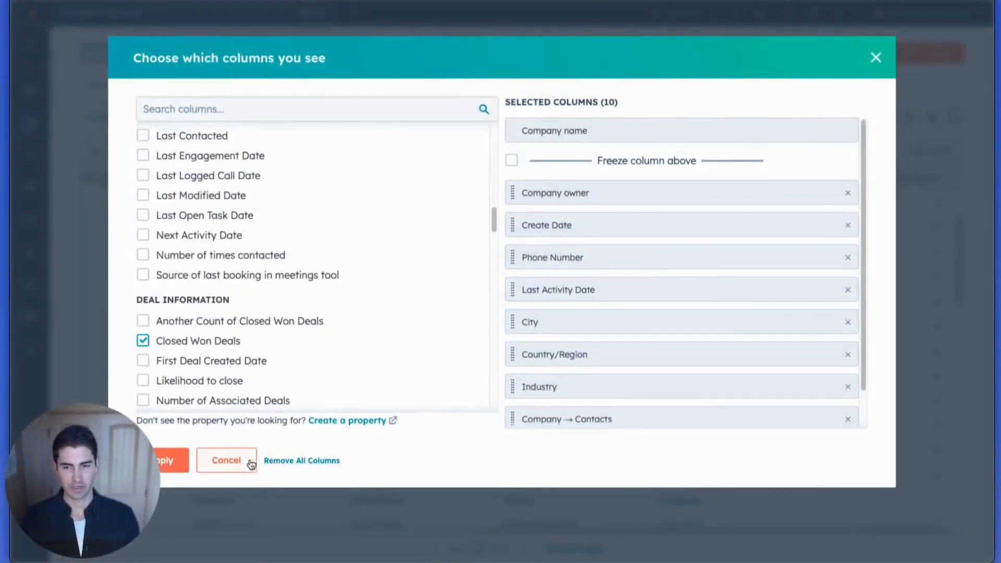
left_click(226, 462)
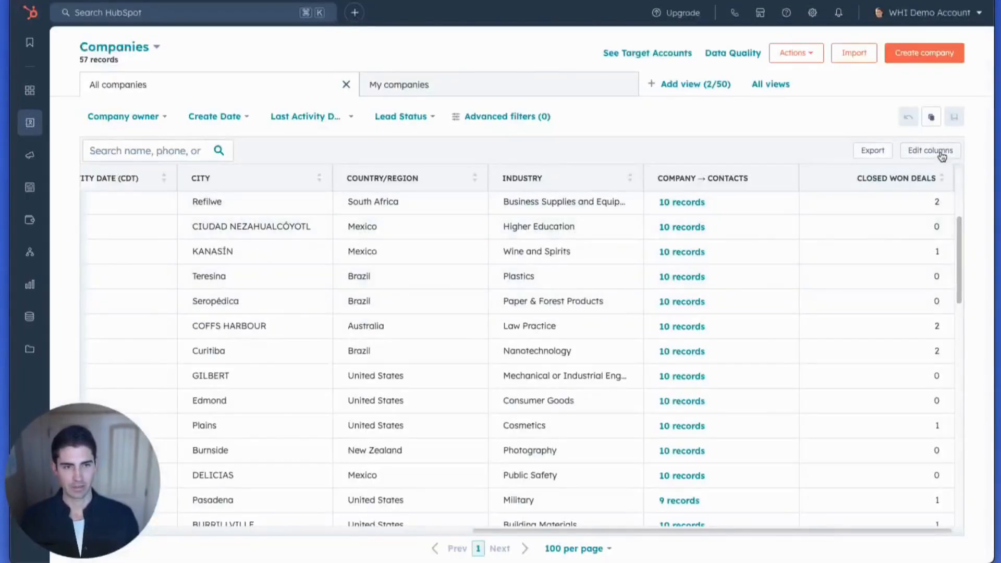
- Add the Another Count of Closed Won Deals property as a column in the All companies view
left_click(938, 156)
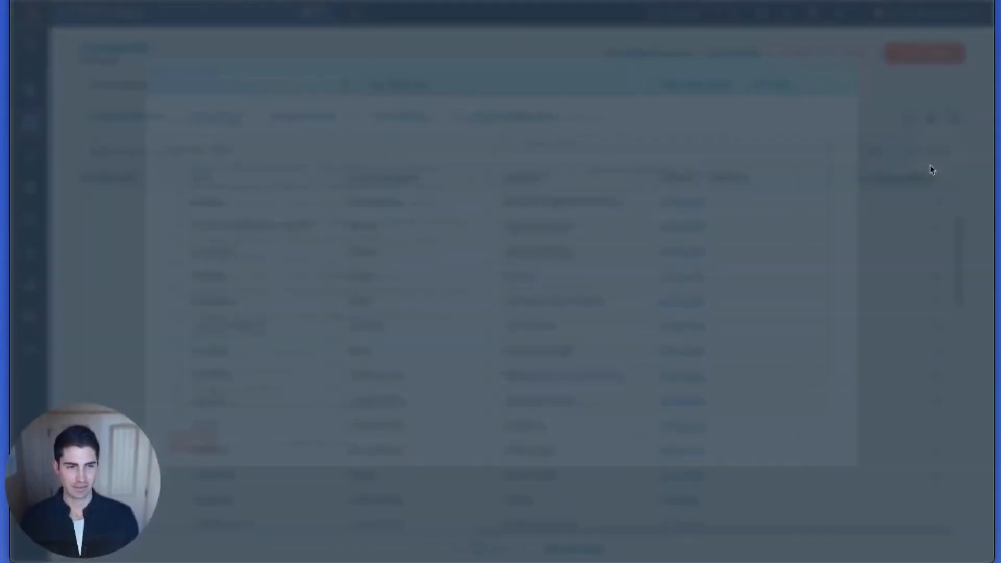
scroll(327, 290, "down", 10)
scroll(327, 290, "down", 20)
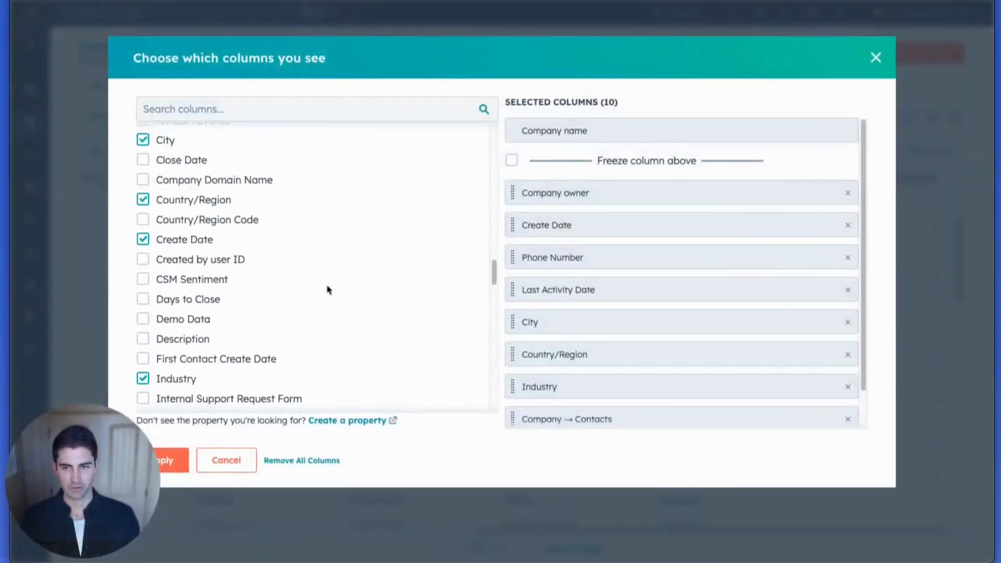
left_click(209, 109)
type("another")
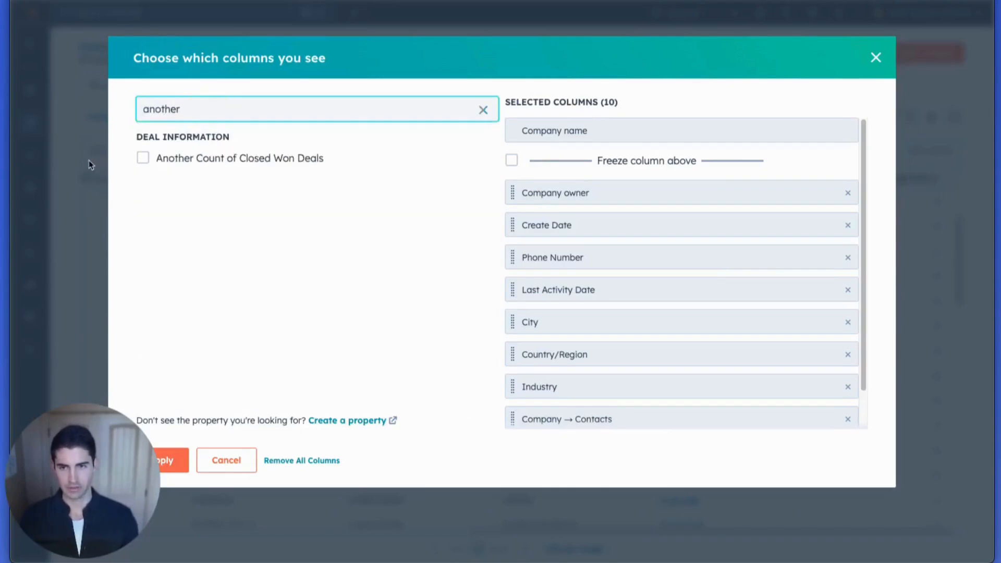
left_click(229, 160)
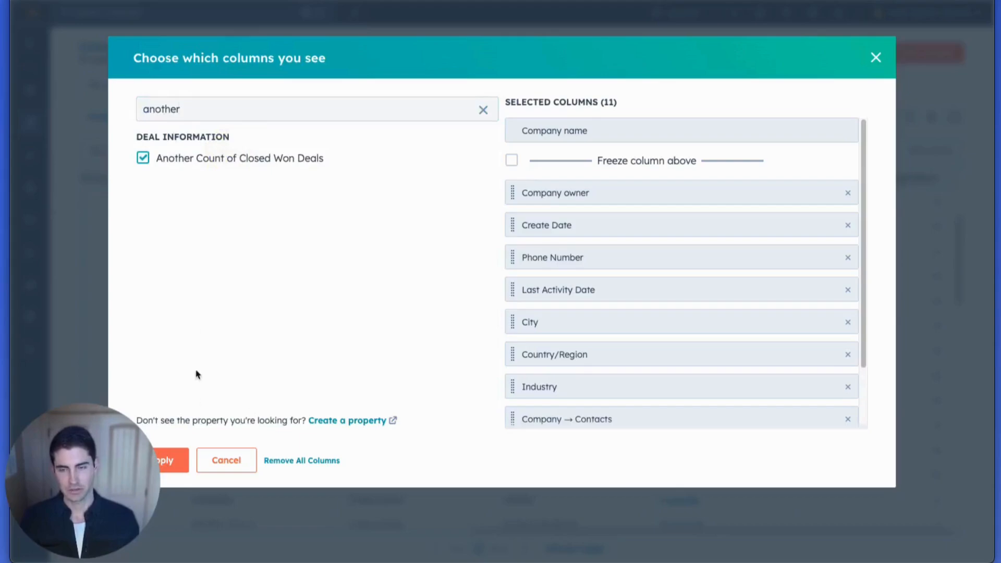
scroll(579, 331, "down", 2)
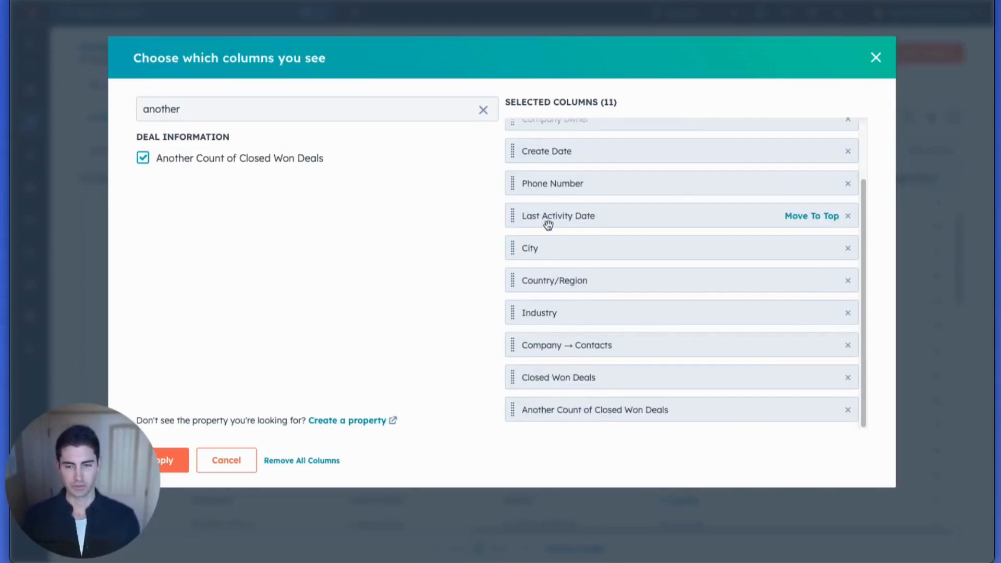
left_click(181, 464)
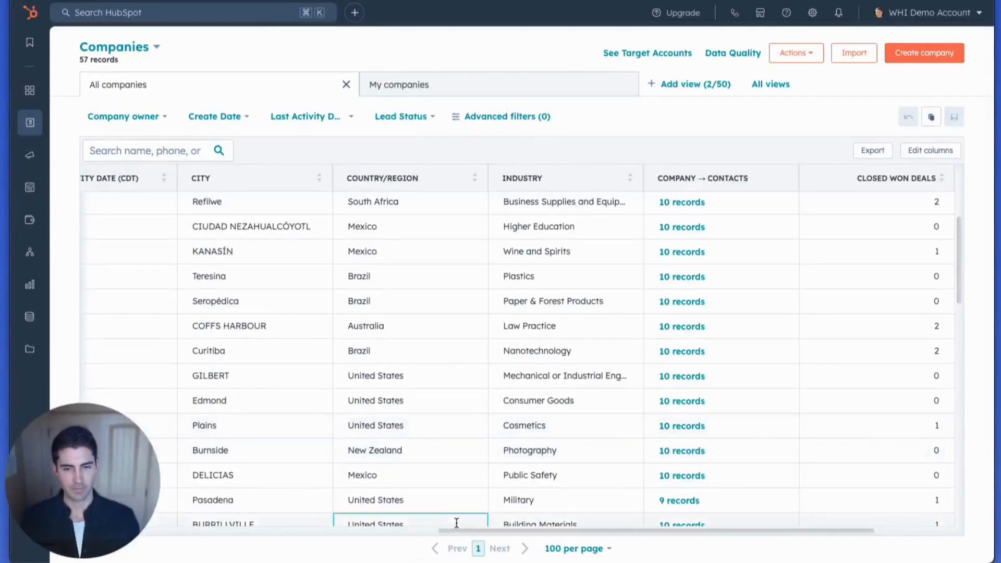
- Compare the Closed Won Deals and Another Count of Closed Won Deals columns across the company rows
left_click_drag(458, 531, 549, 537)
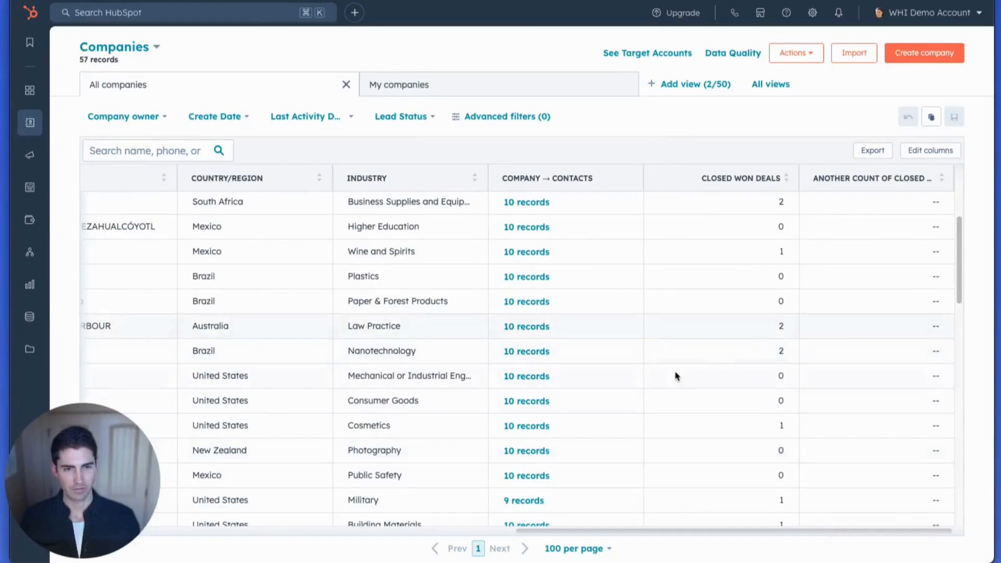
scroll(677, 376, "up", 5)
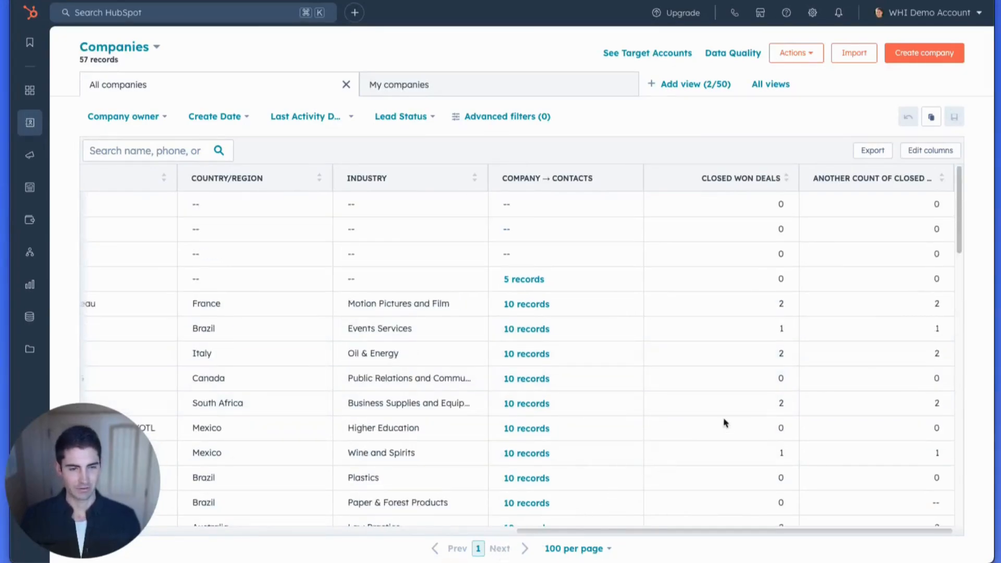
scroll(782, 379, "down", 1)
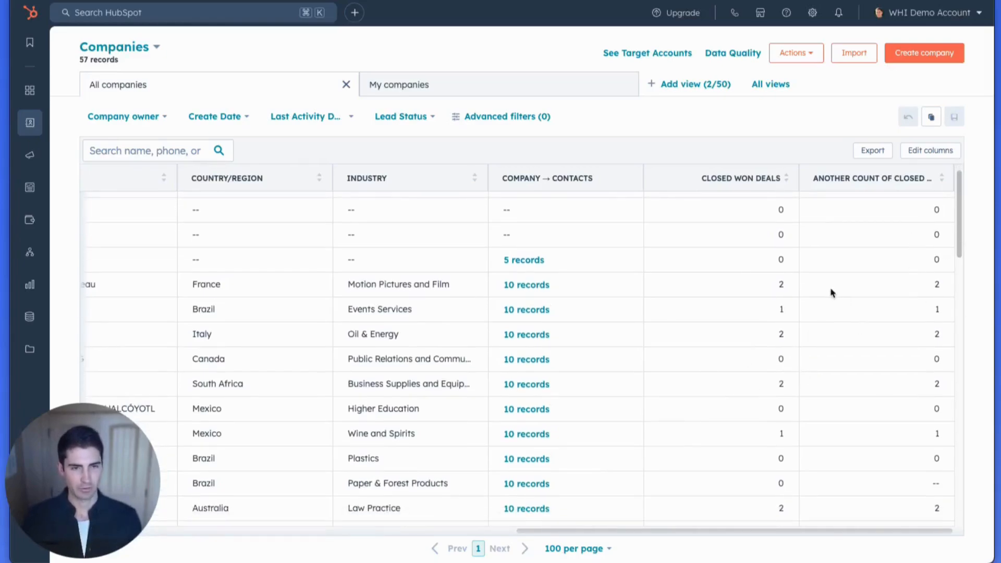
scroll(738, 307, "down", 5)
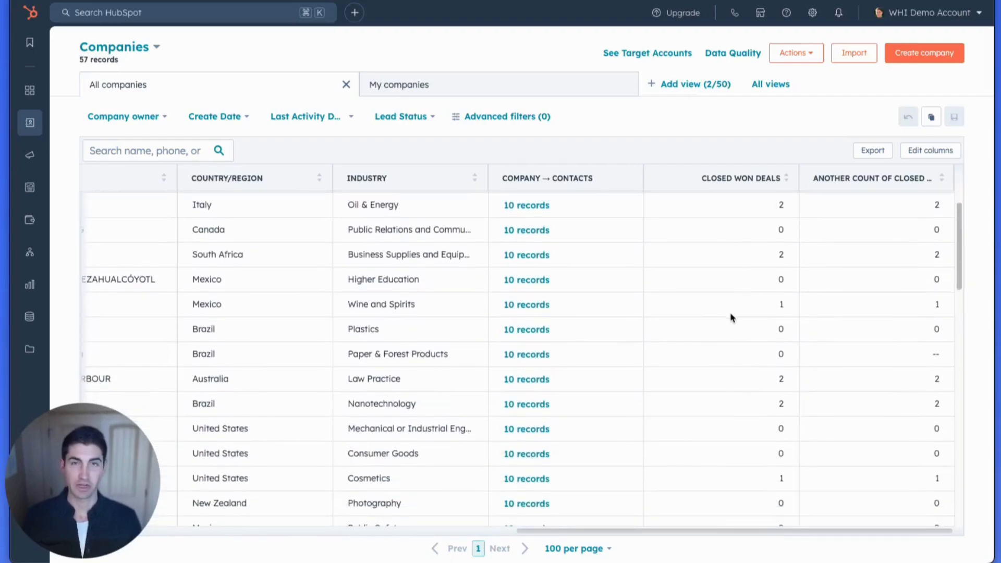
scroll(732, 318, "down", 2)
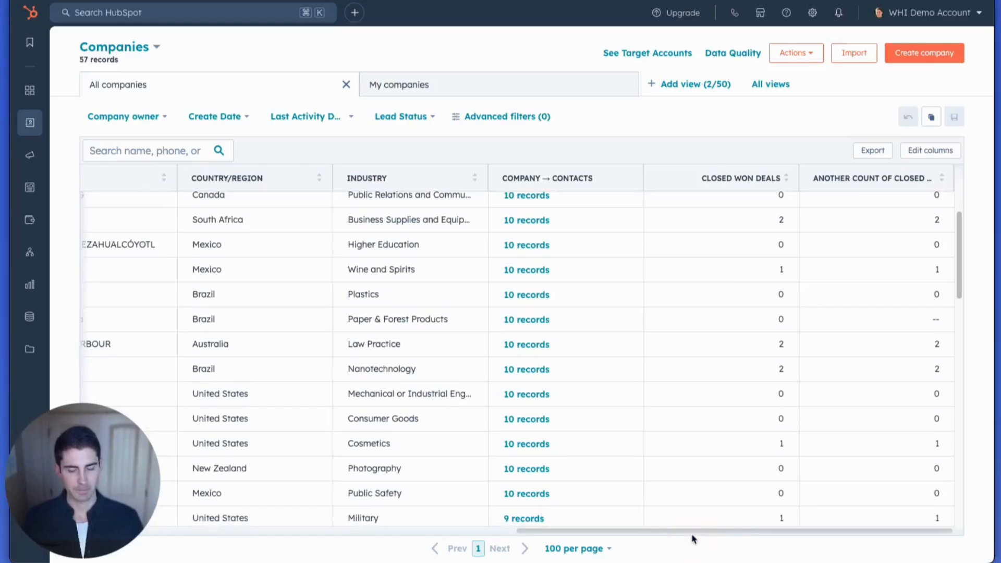
scroll(690, 532, "up", 5)
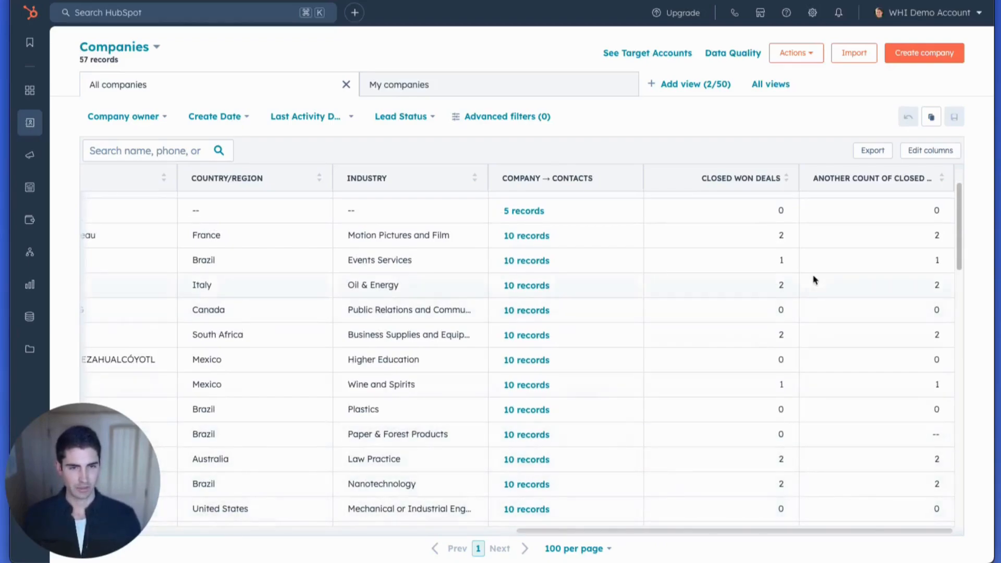
scroll(814, 282, "up", 3)
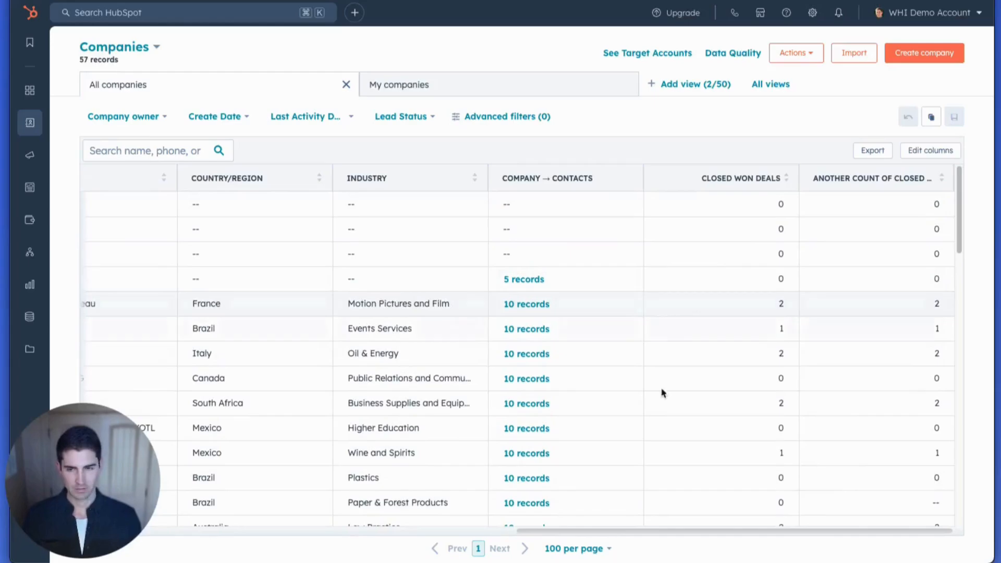
- Open the Watson and Sons company record and review the stages of its associated deals
left_click_drag(662, 532, 213, 552)
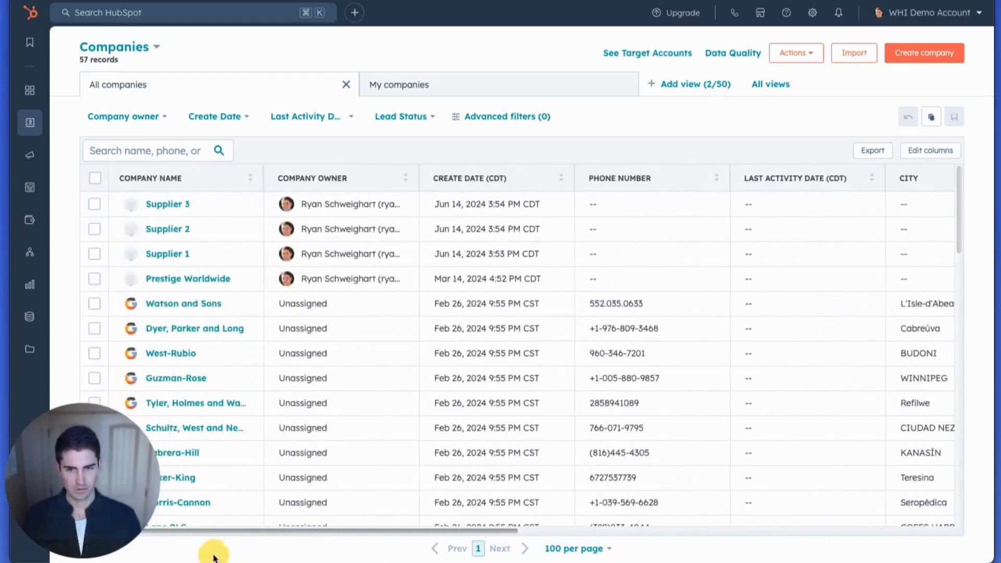
left_click(192, 306)
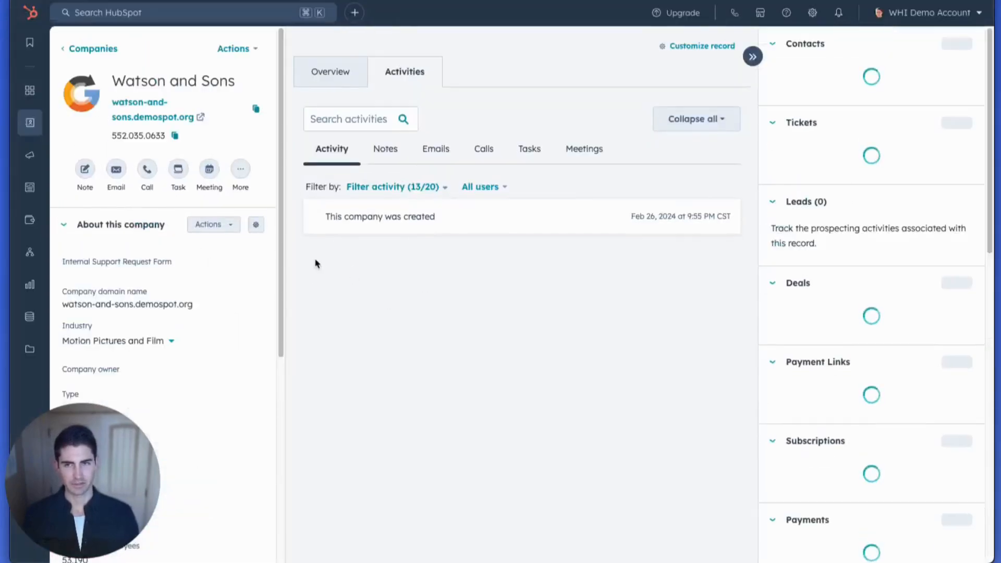
scroll(795, 164, "down", 8)
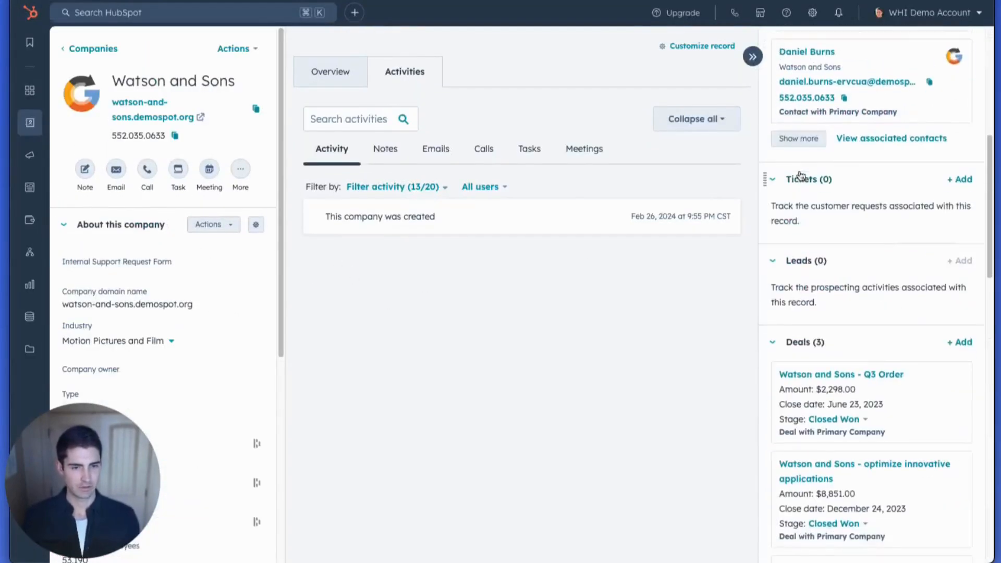
scroll(806, 183, "down", 5)
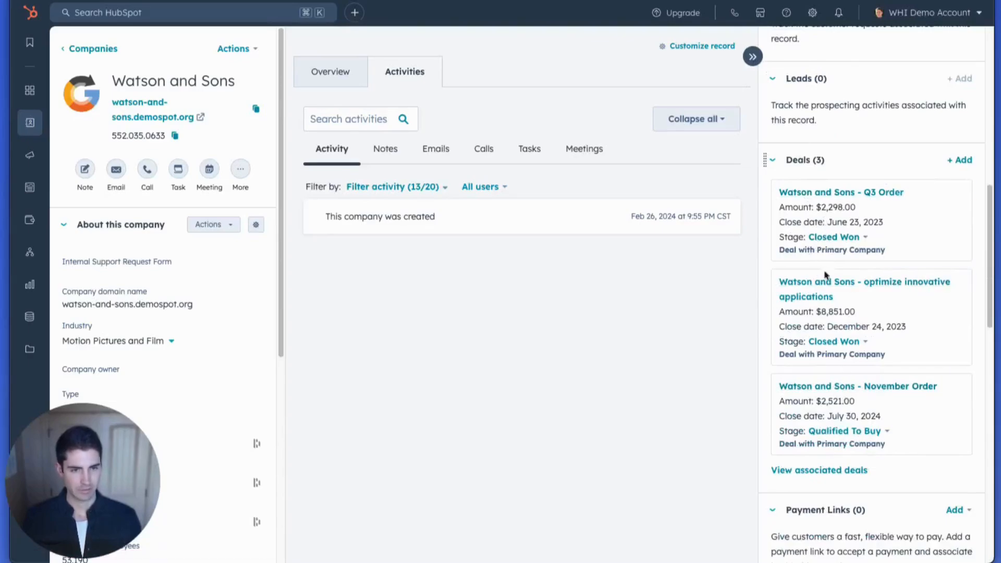
- Set the stage of the Watson and Sons - November Order deal to Closed Won
left_click(841, 432)
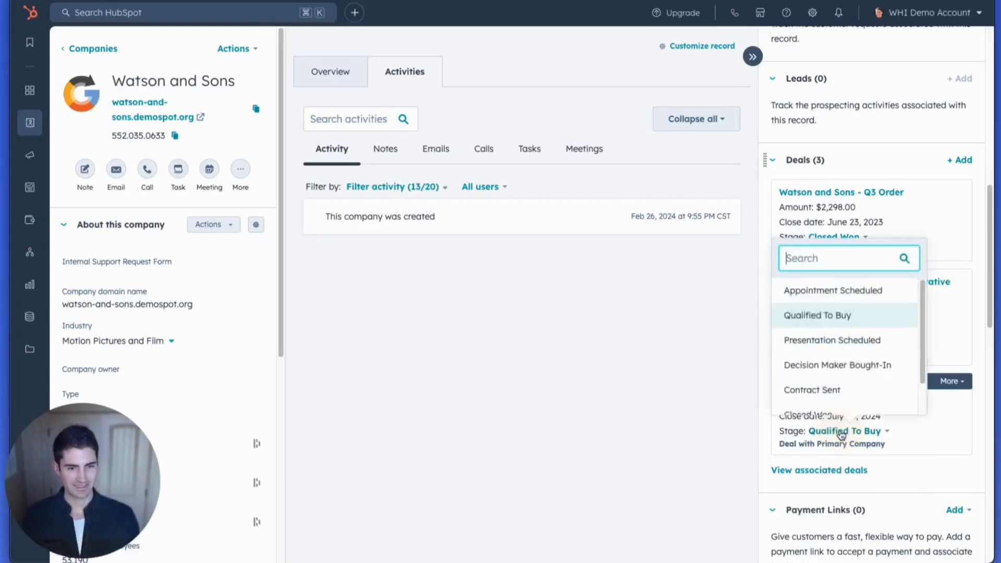
scroll(831, 341, "down", 1)
scroll(837, 347, "up", 1)
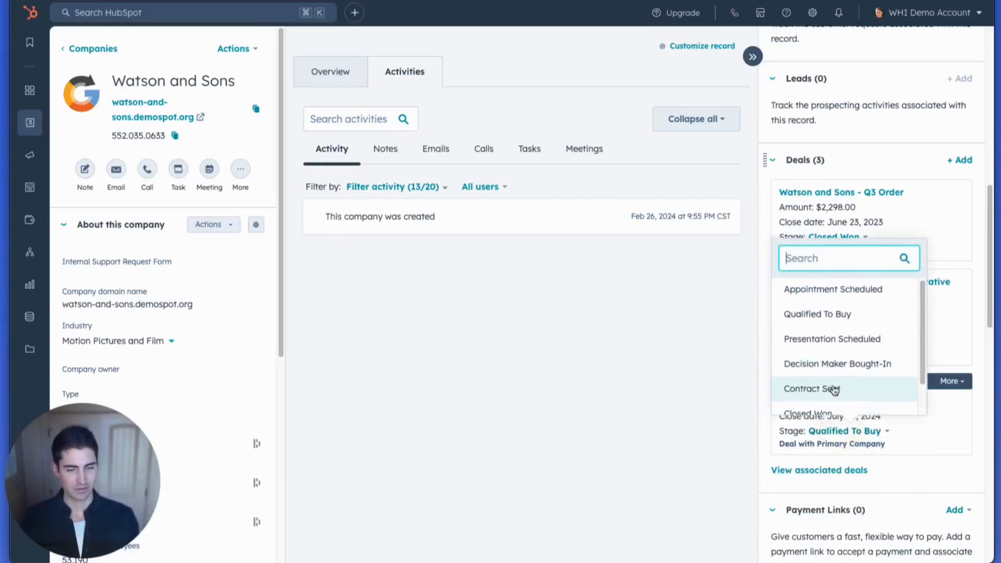
scroll(835, 390, "down", 1)
left_click(825, 395)
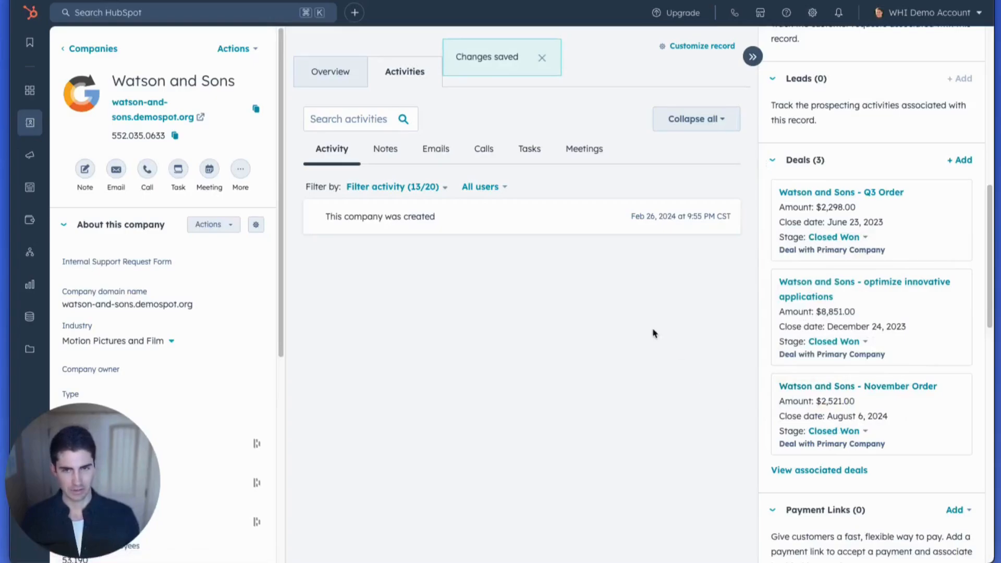
- Return to the Companies list and compare both closed won count columns in the Watson and Sons row
left_click(86, 52)
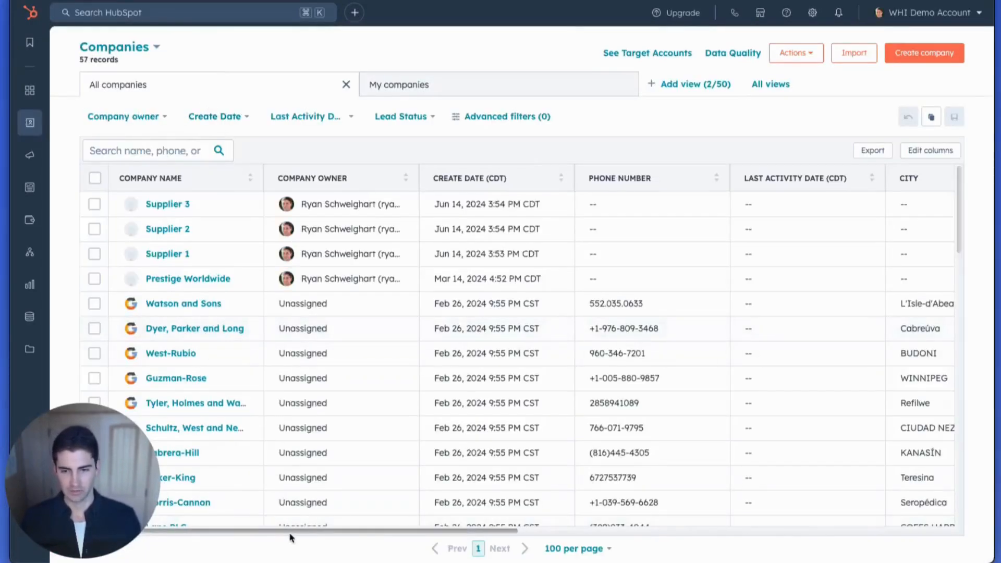
scroll(291, 534, "right", 1)
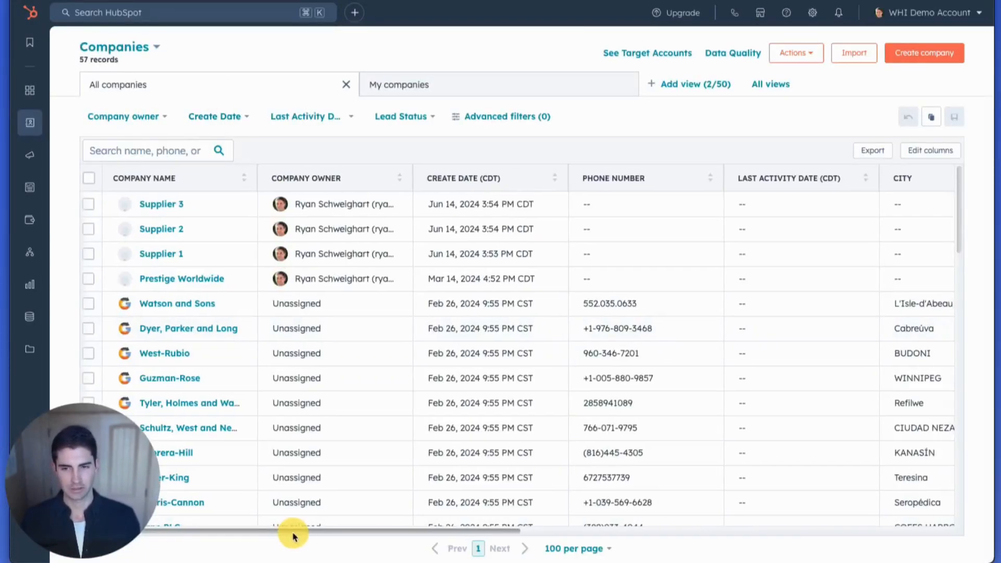
left_click(89, 305)
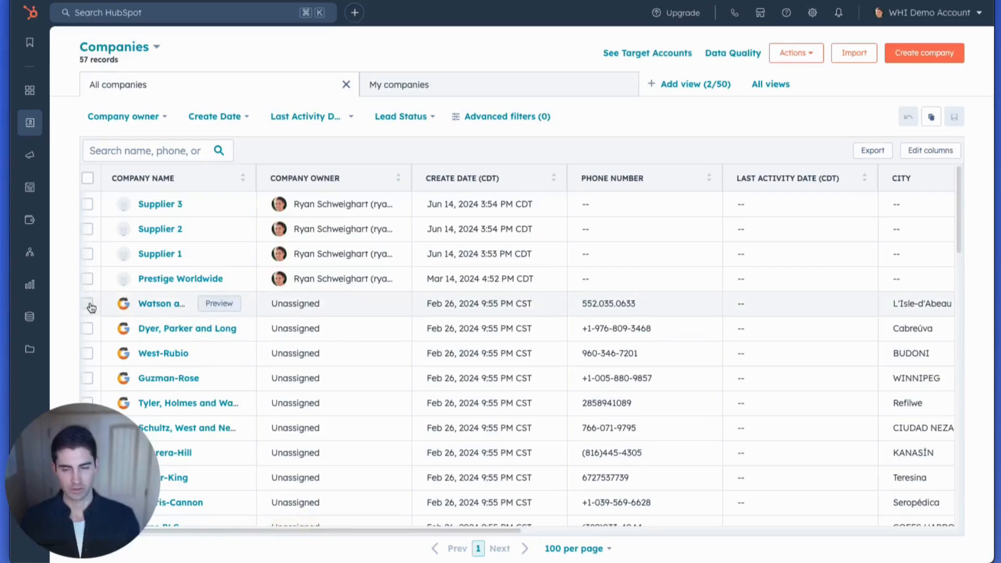
left_click(88, 304)
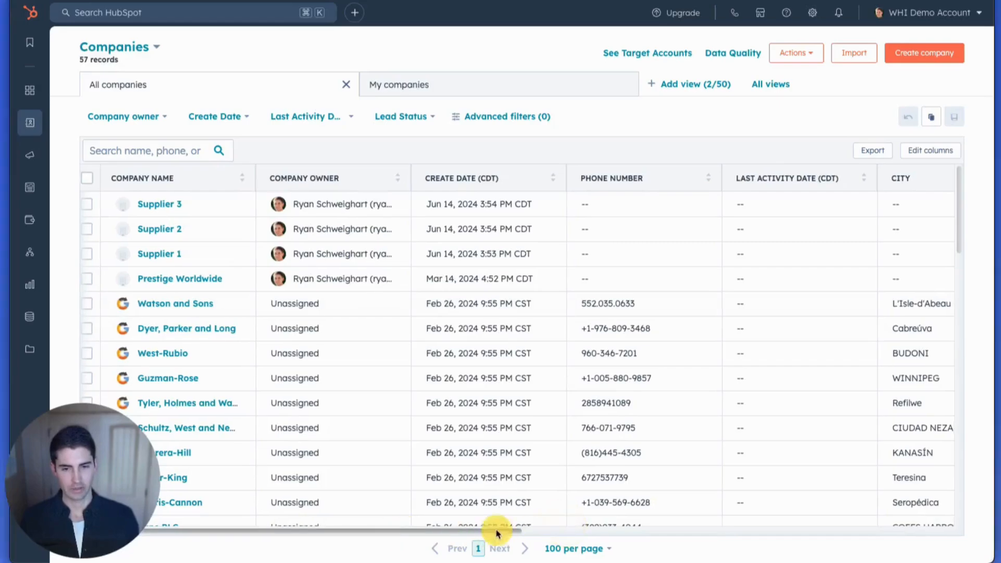
left_click_drag(496, 530, 939, 520)
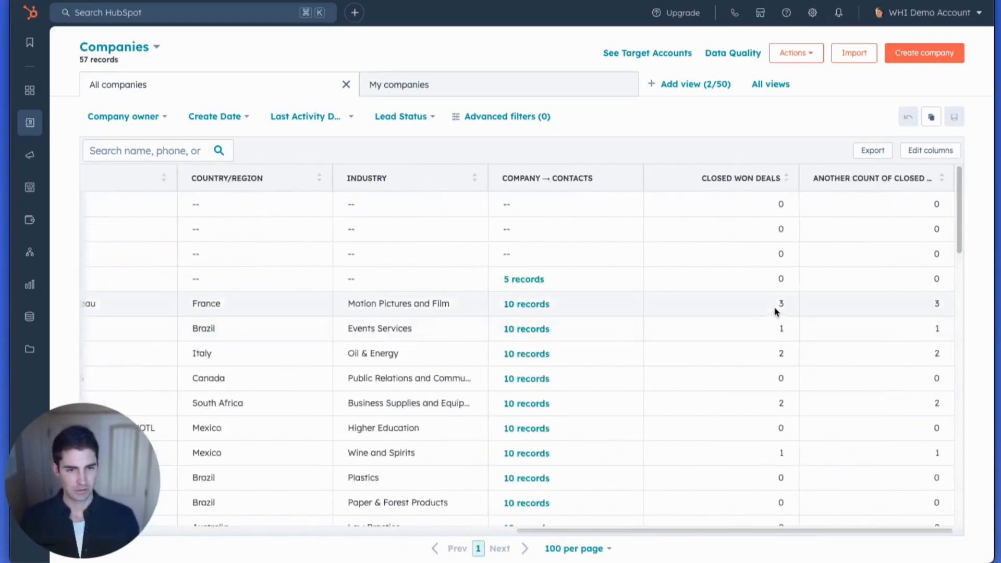
left_click(811, 304)
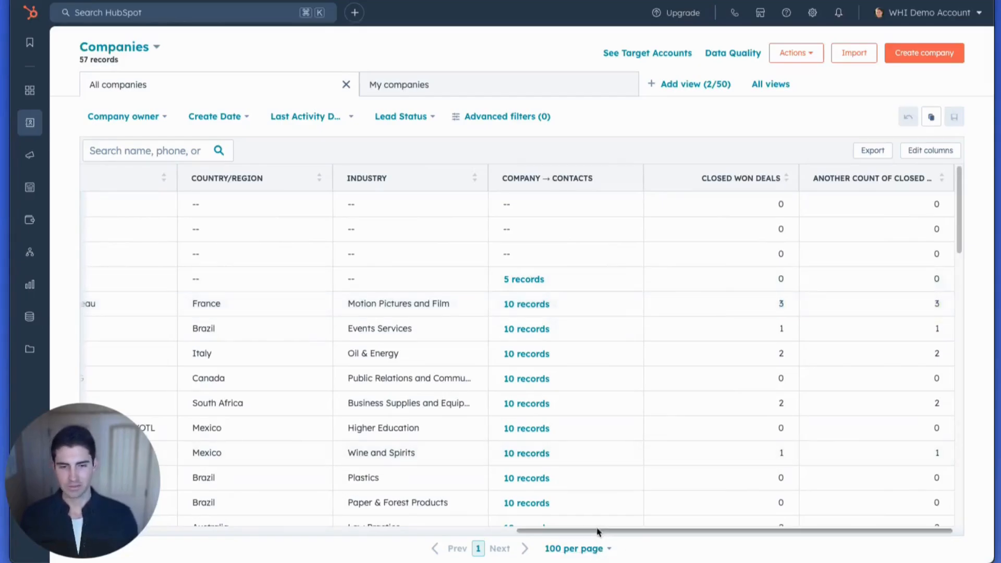
left_click_drag(597, 536, 354, 541)
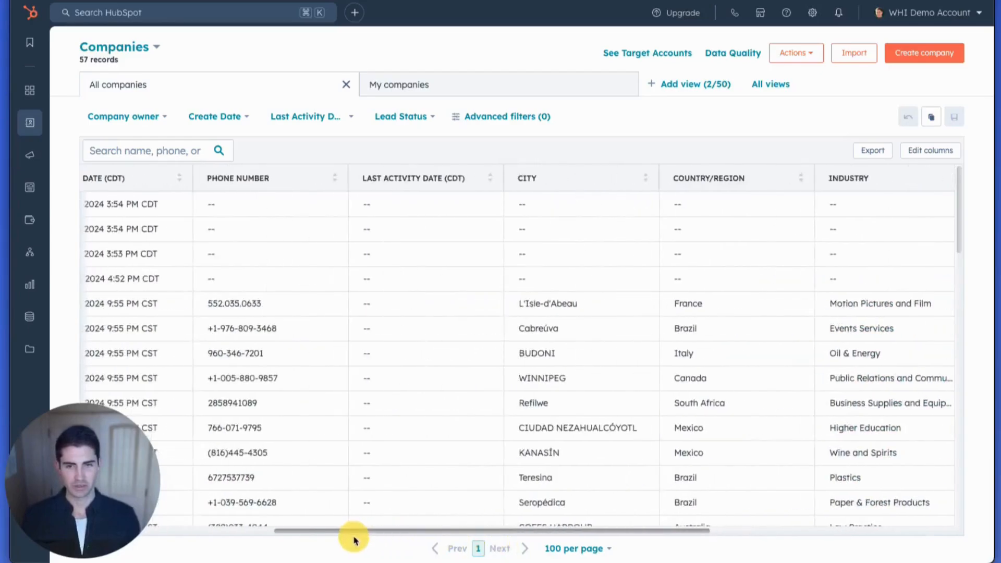
- Open the property settings, search for "ano" and switch the object to Company properties
left_click(813, 13)
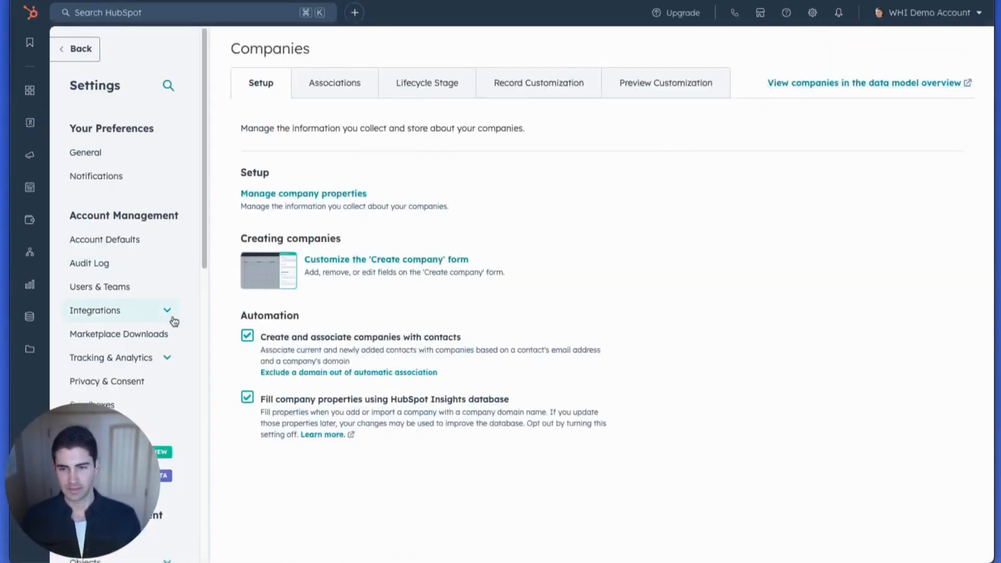
scroll(173, 320, "down", 10)
left_click(121, 86)
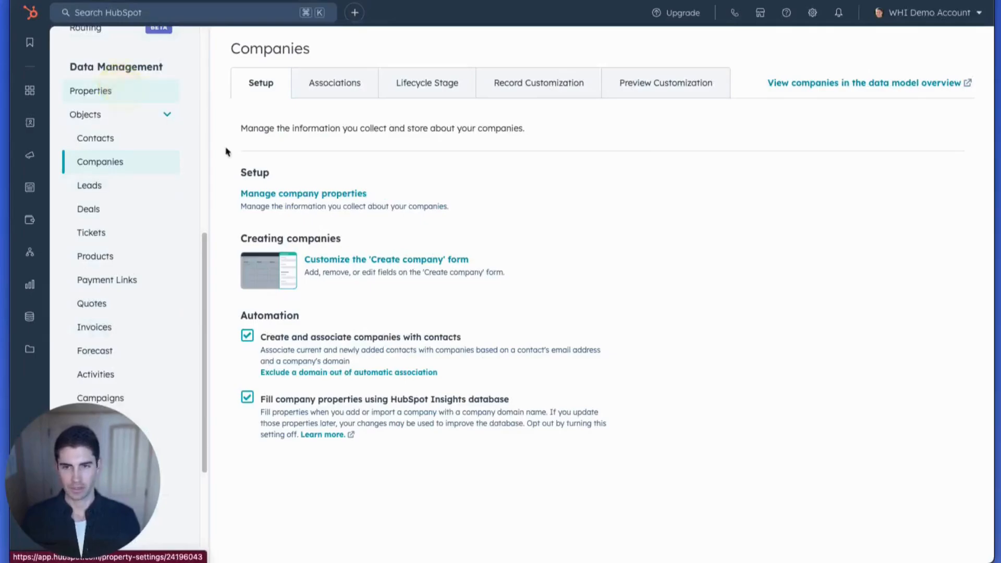
left_click(283, 221)
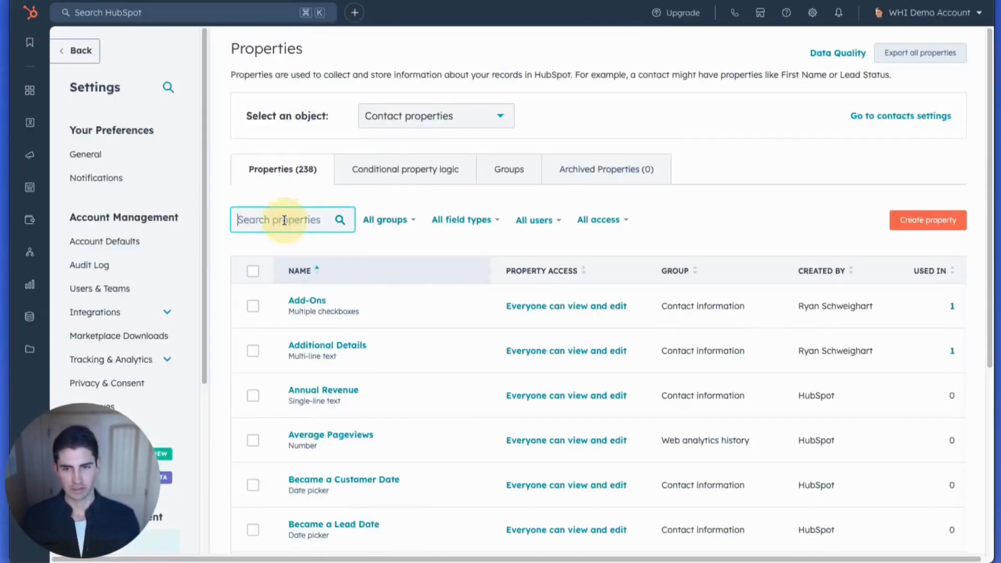
type("ano")
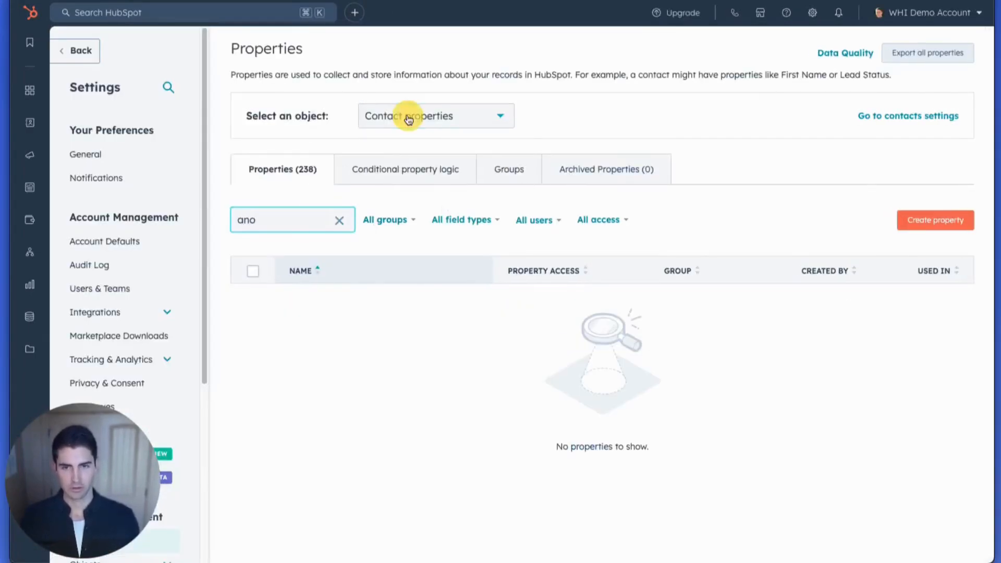
left_click(409, 116)
left_click(404, 183)
left_click(300, 209)
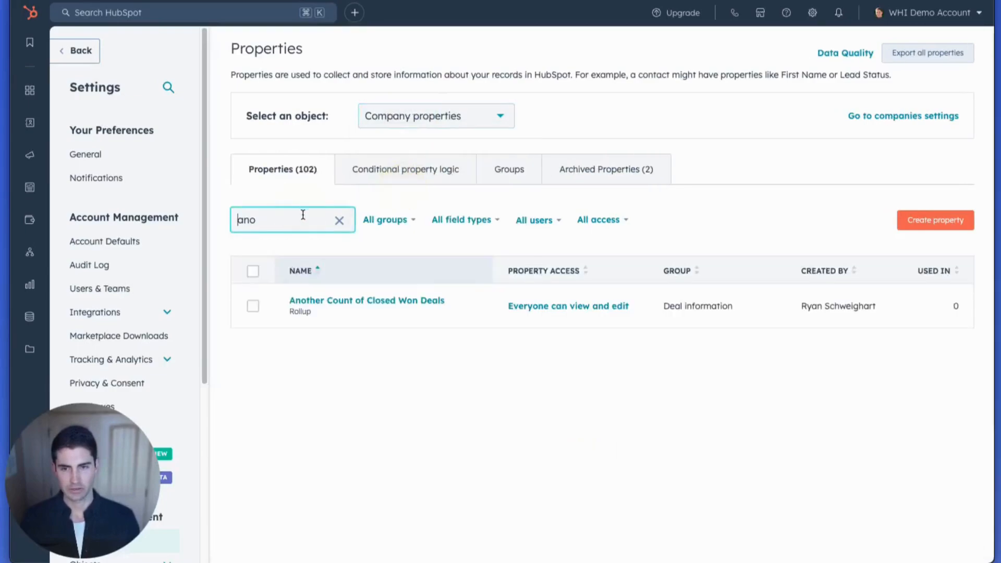
- Check the field type listed for the Another Count of Closed Won Deals property
mouse_move(360, 325)
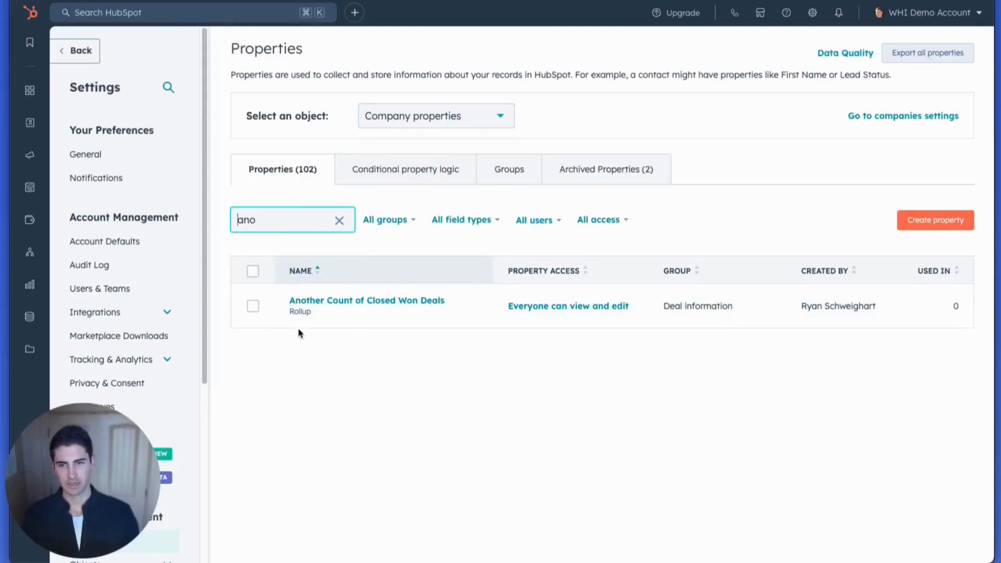
left_click_drag(291, 312, 308, 314)
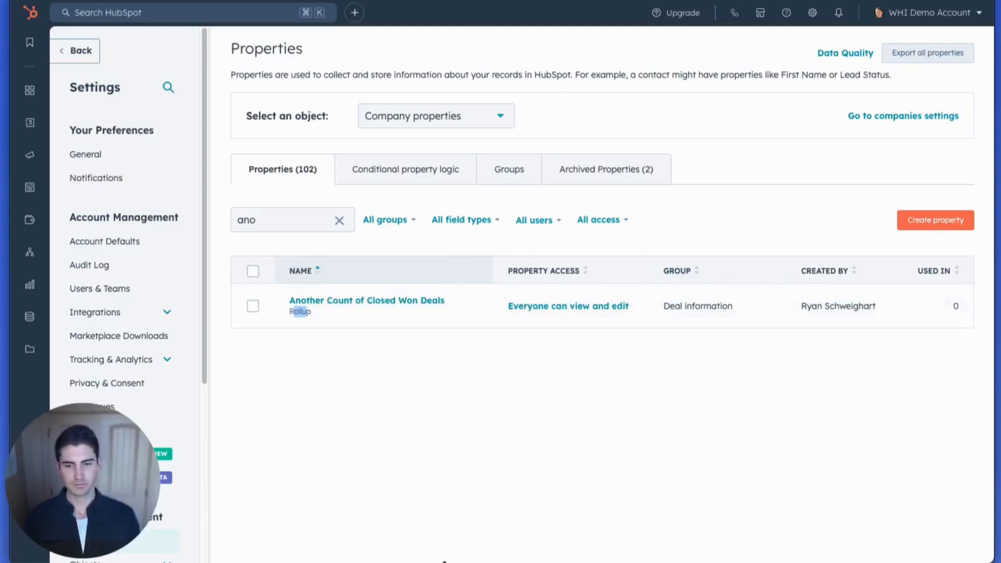
left_click(444, 562)
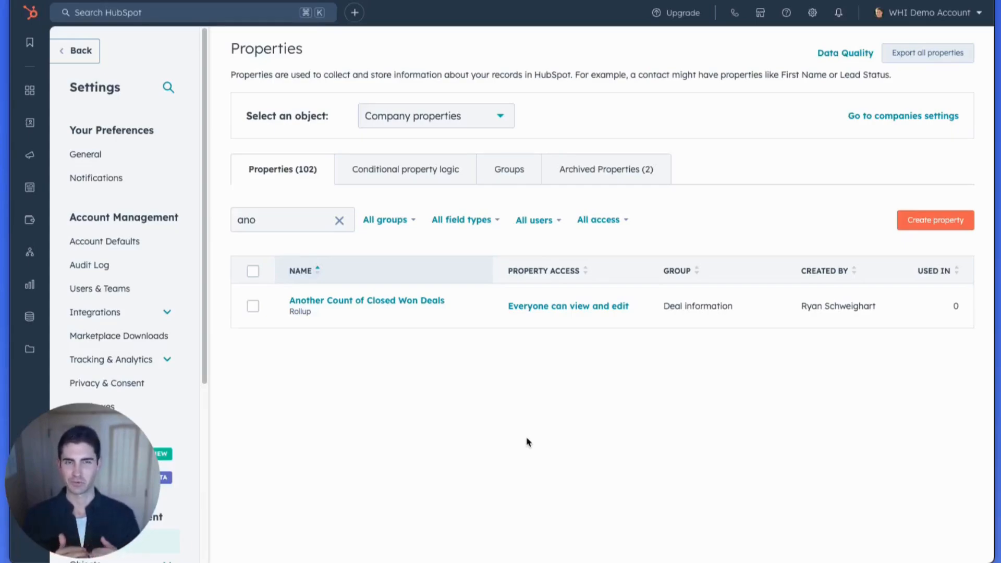
- Open the account's Product Updates, show those in beta and search them for "propert"
left_click(920, 13)
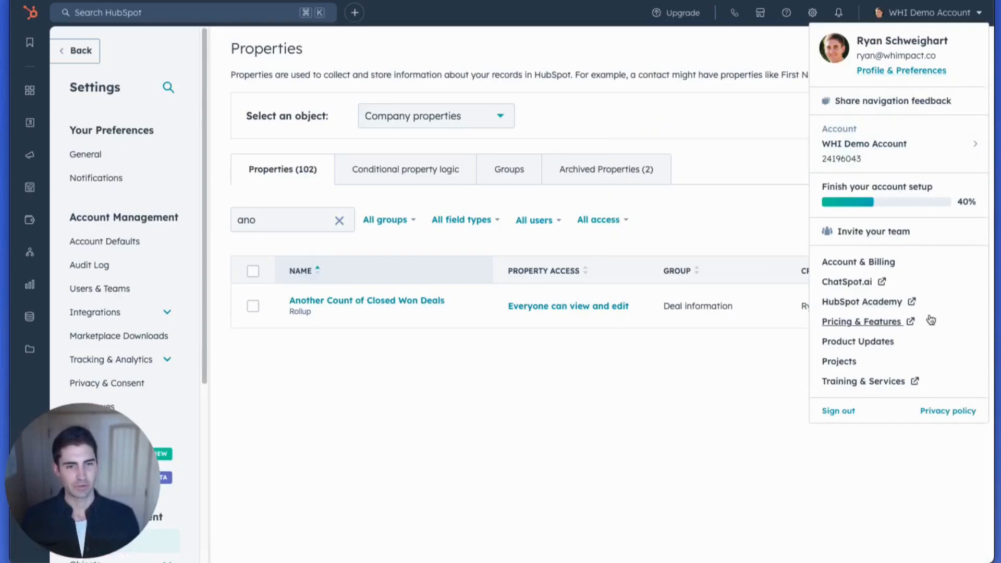
left_click(886, 343)
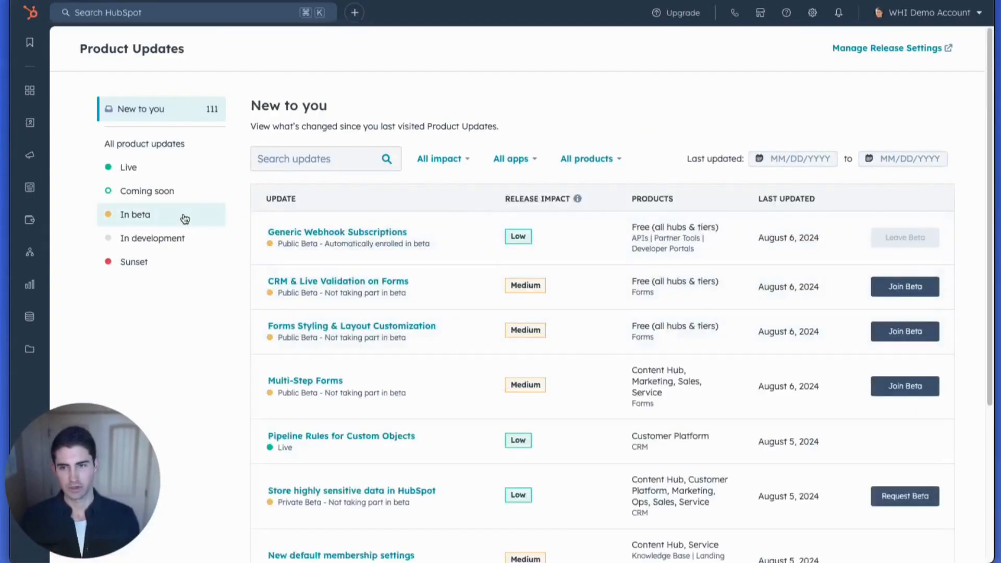
left_click(185, 219)
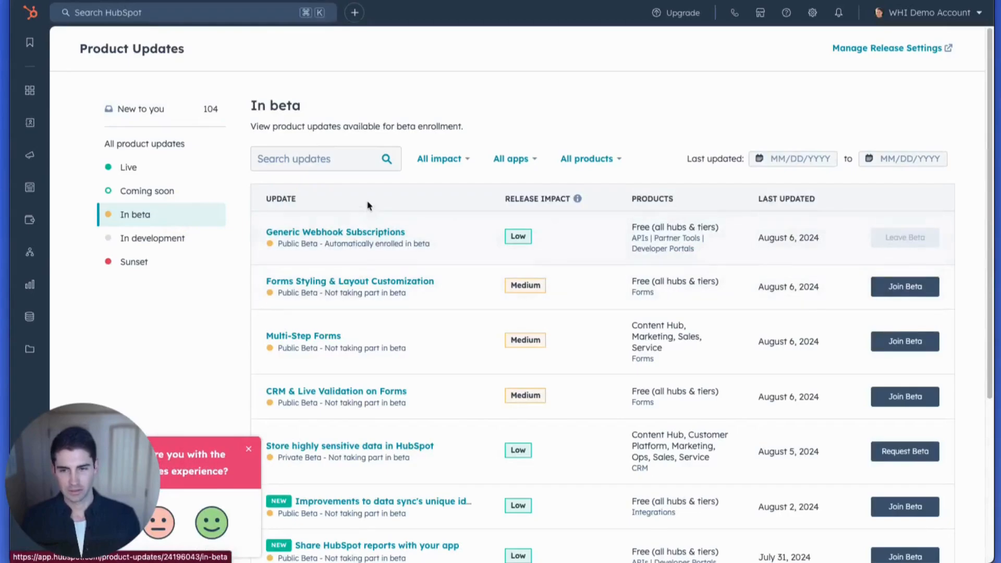
scroll(360, 208, "down", 3)
scroll(344, 204, "up", 3)
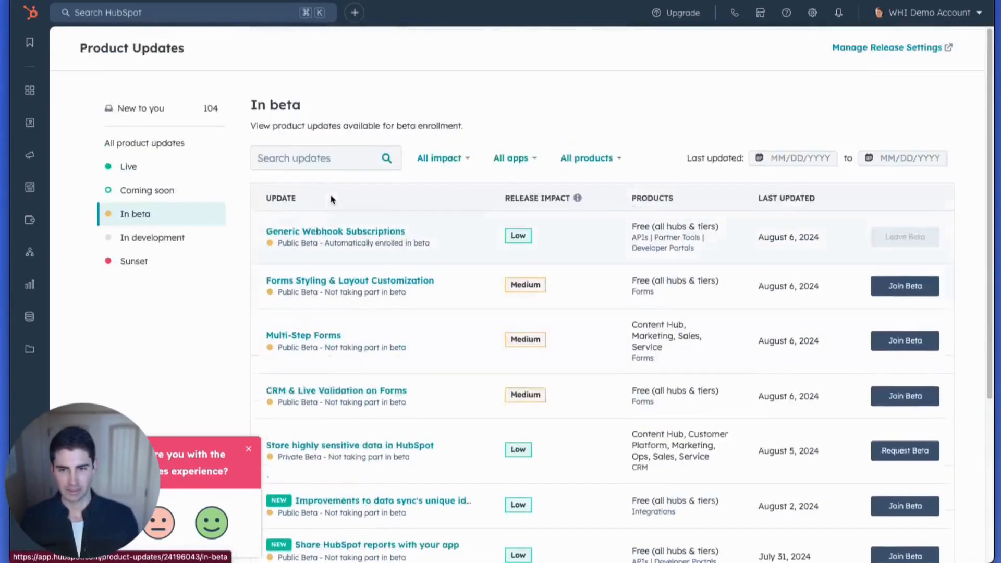
left_click(297, 156)
type("p")
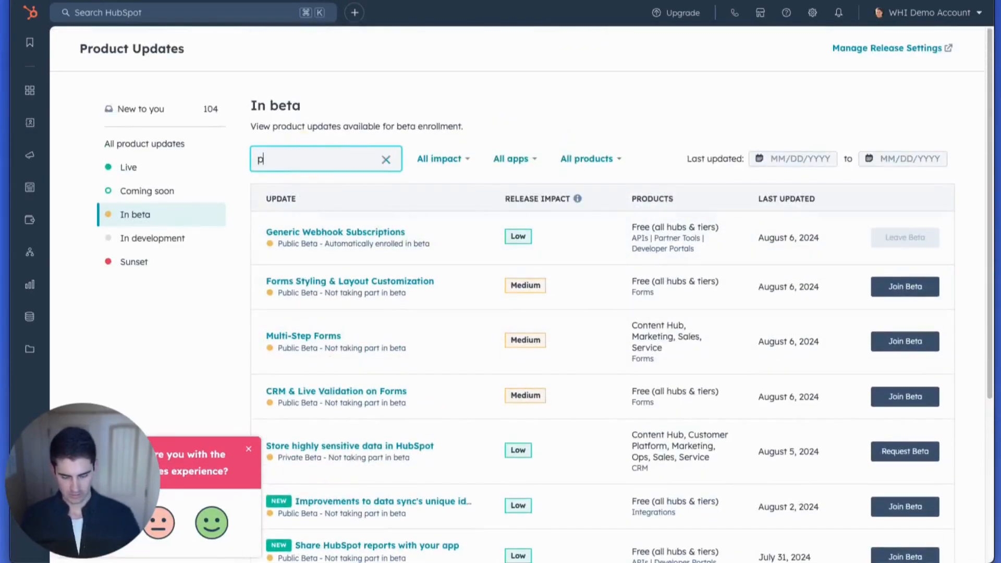
type("ropert")
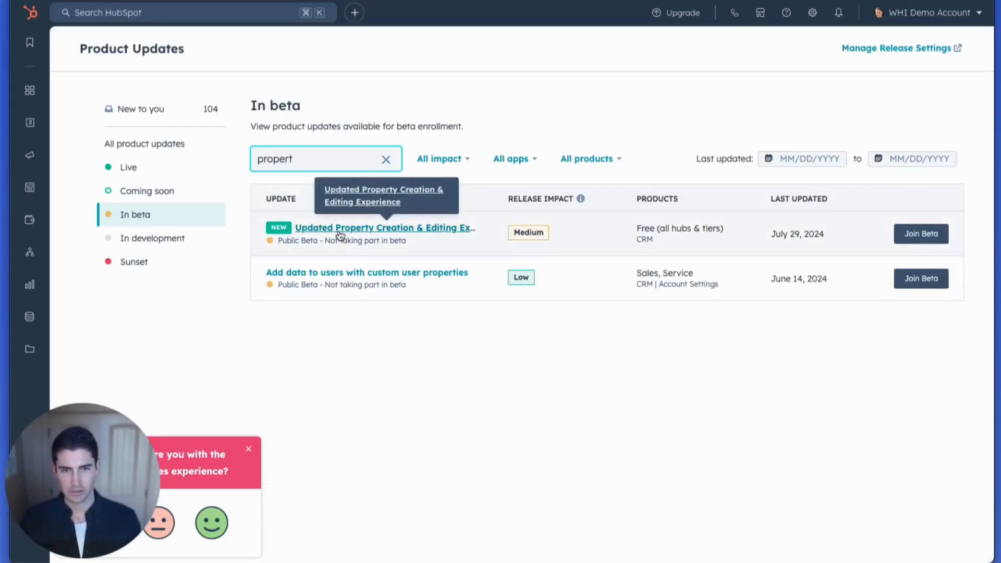
- Open the Updated Property Creation & Editing Experience beta and read its full description
left_click(331, 228)
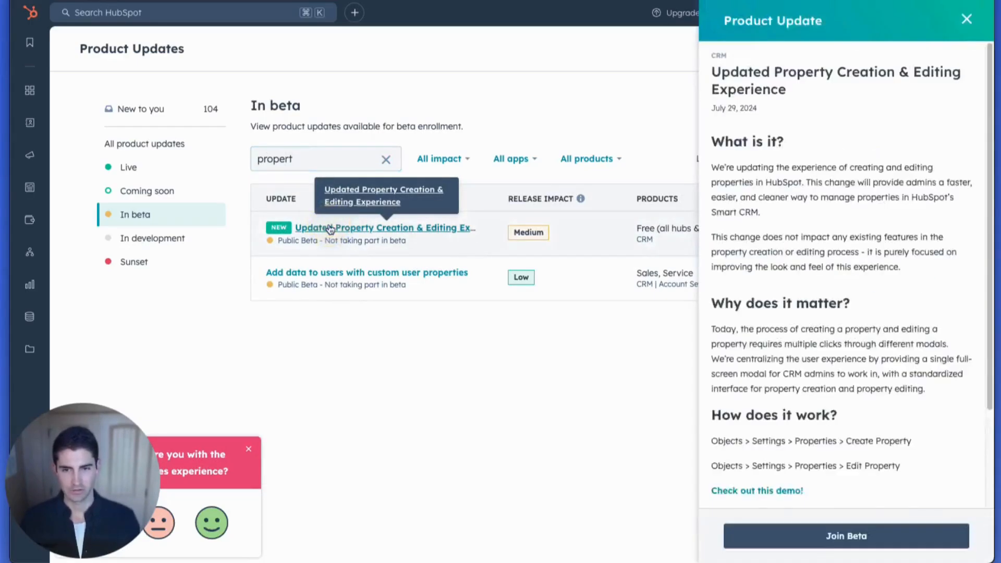
scroll(855, 306, "down", 4)
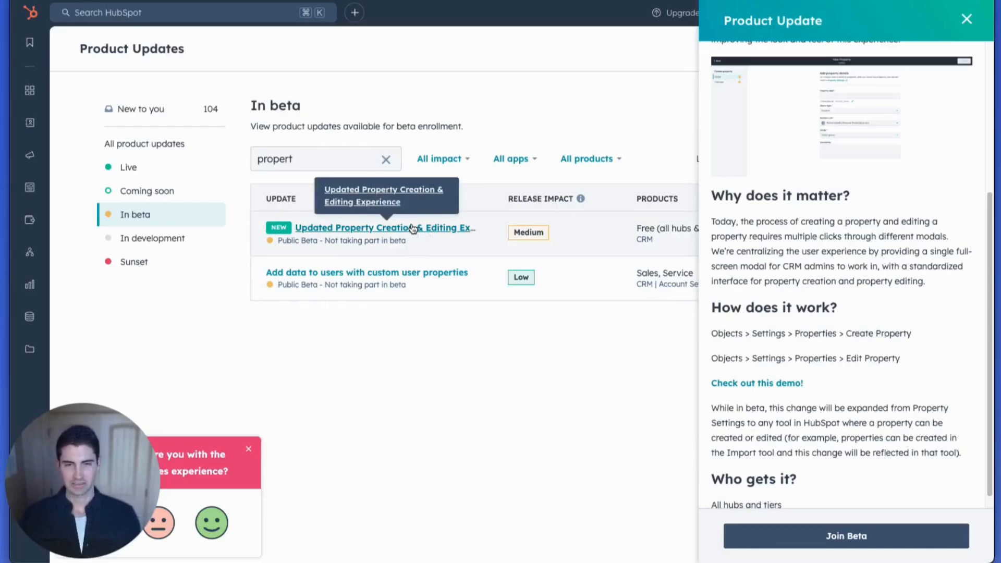
scroll(802, 384, "down", 2)
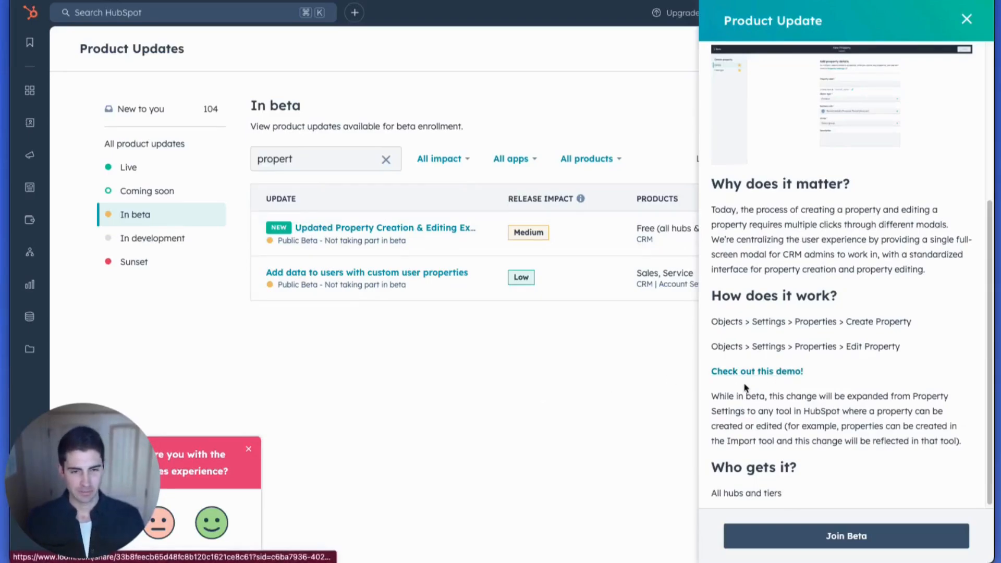
scroll(747, 355, "down", 1)
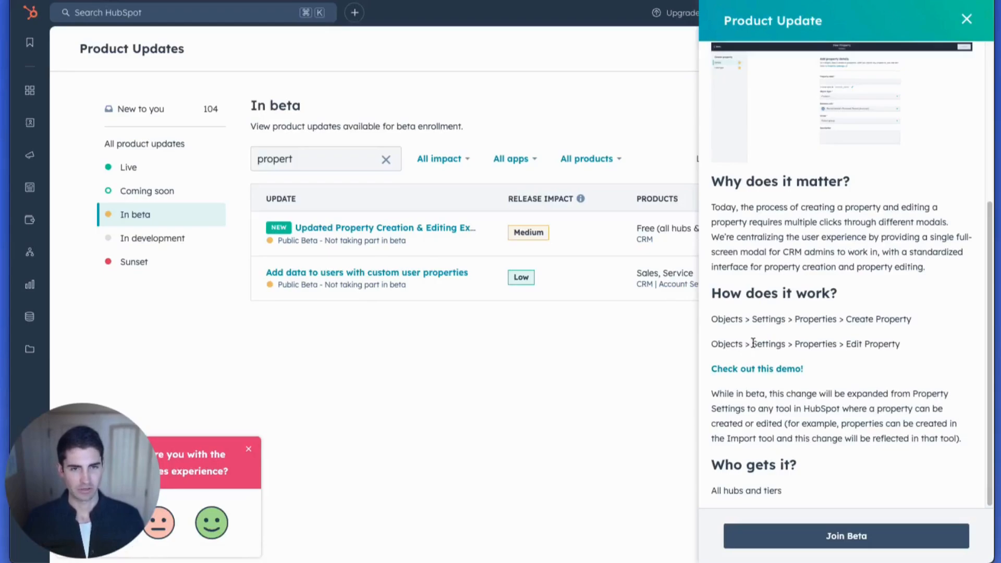